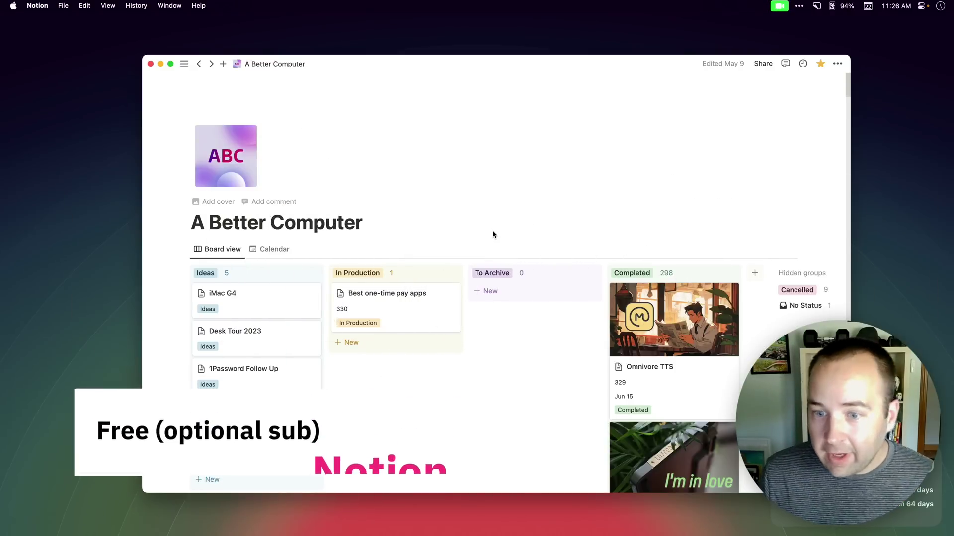
# Step: Scroll the A Better Computer board and open the Lofree Flow Review card in side peek
pyautogui.scroll(-15, 531, 381)
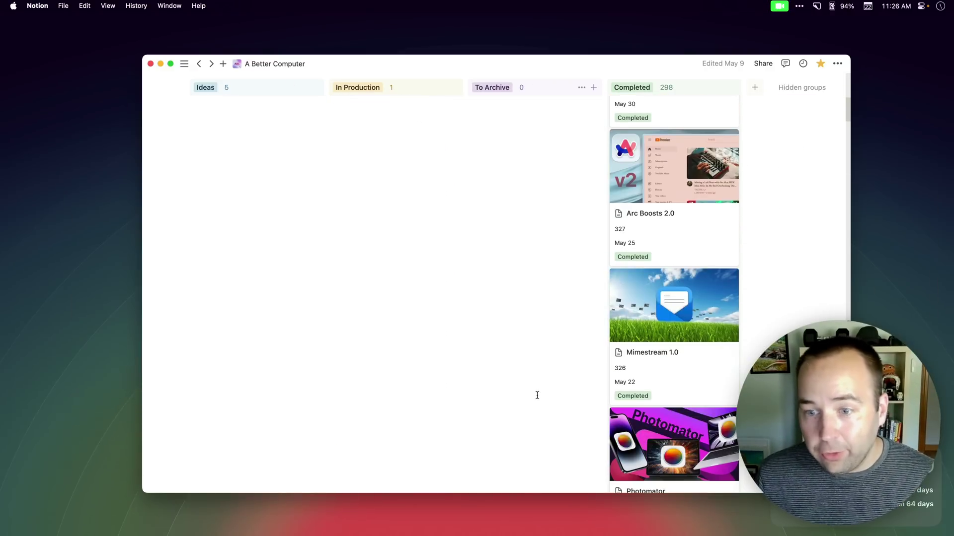
pyautogui.scroll(20, 537, 395)
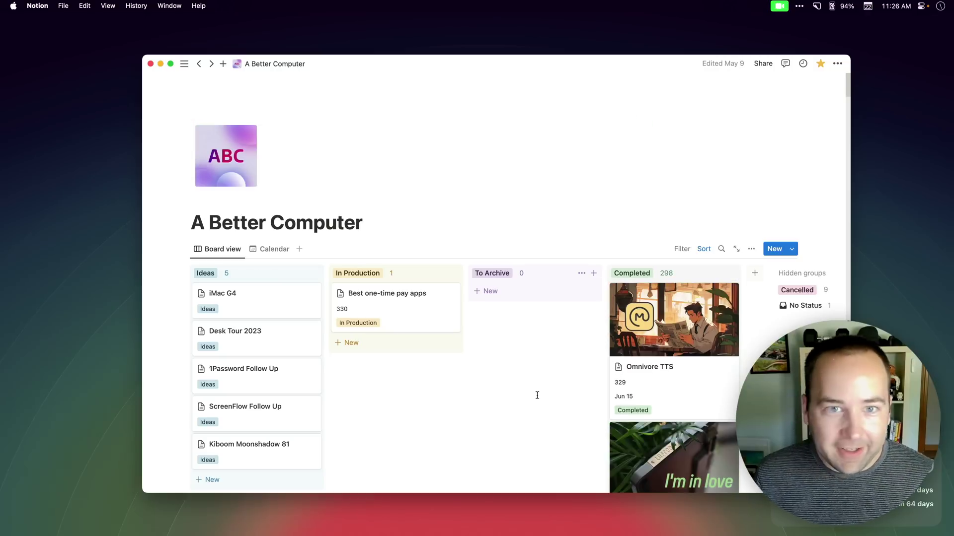
pyautogui.scroll(-3, 536, 395)
pyautogui.click(650, 365)
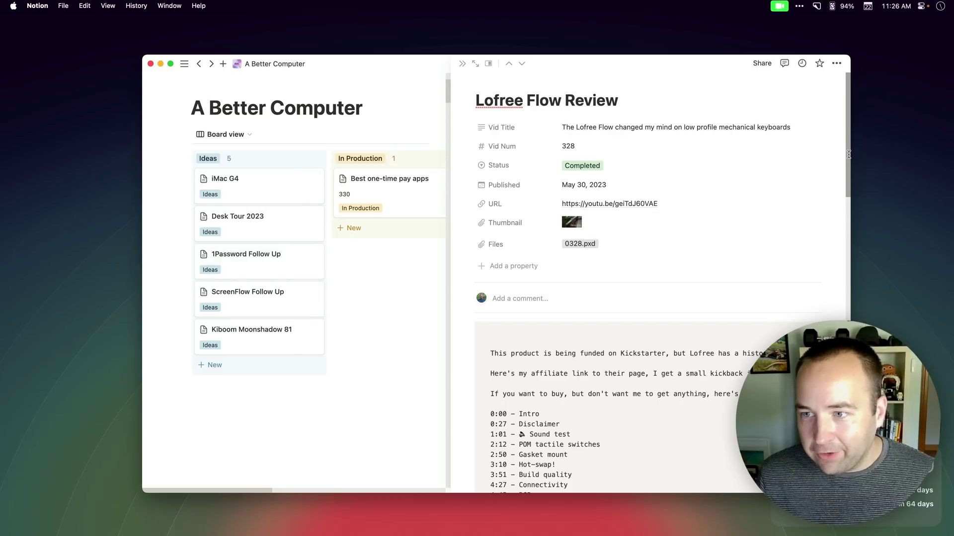
# Step: Peek at the Best one-time pay apps card, then close the side panel to show the full board
pyautogui.moveTo(848, 155); pyautogui.dragTo(848, 361)
pyautogui.scroll(15, 501, 79)
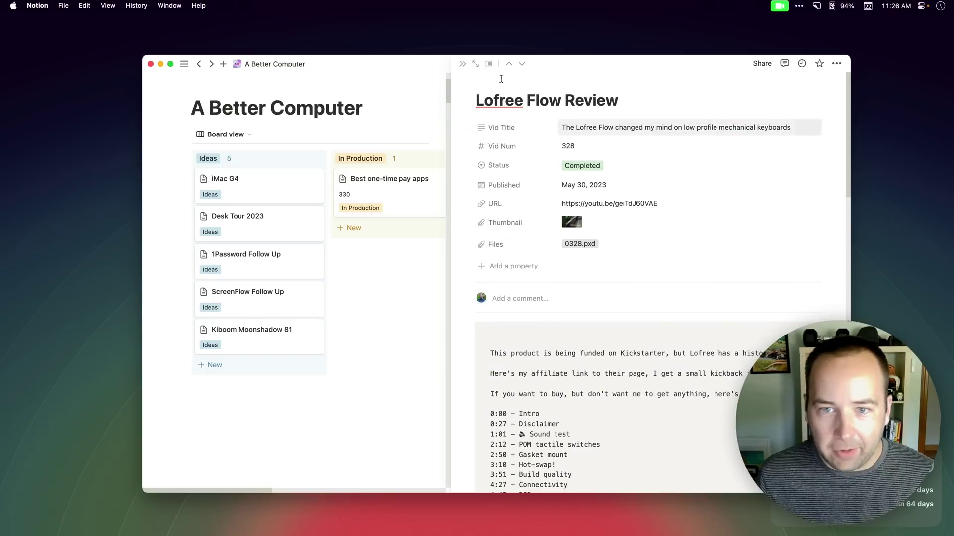
pyautogui.click(462, 67)
pyautogui.click(404, 183)
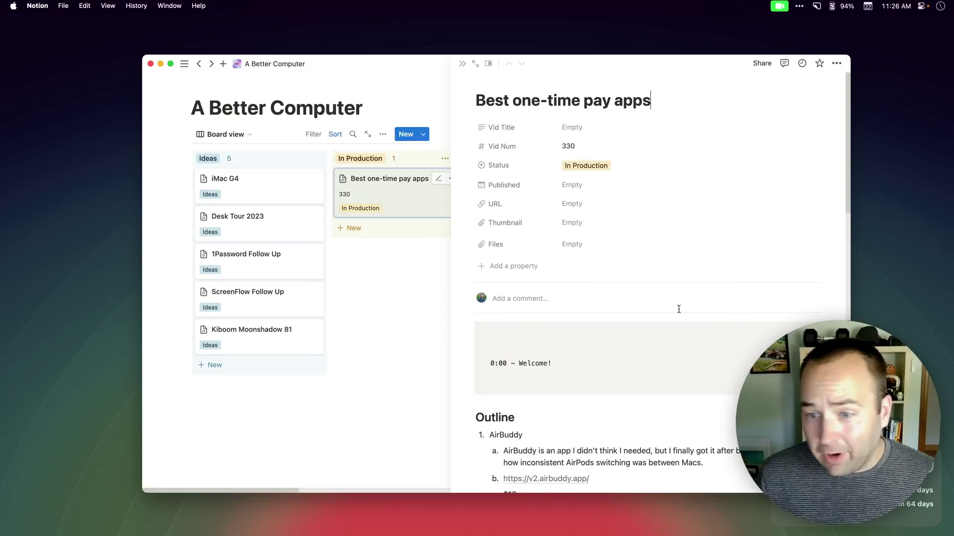
pyautogui.scroll(-10, 695, 328)
pyautogui.scroll(7, 711, 341)
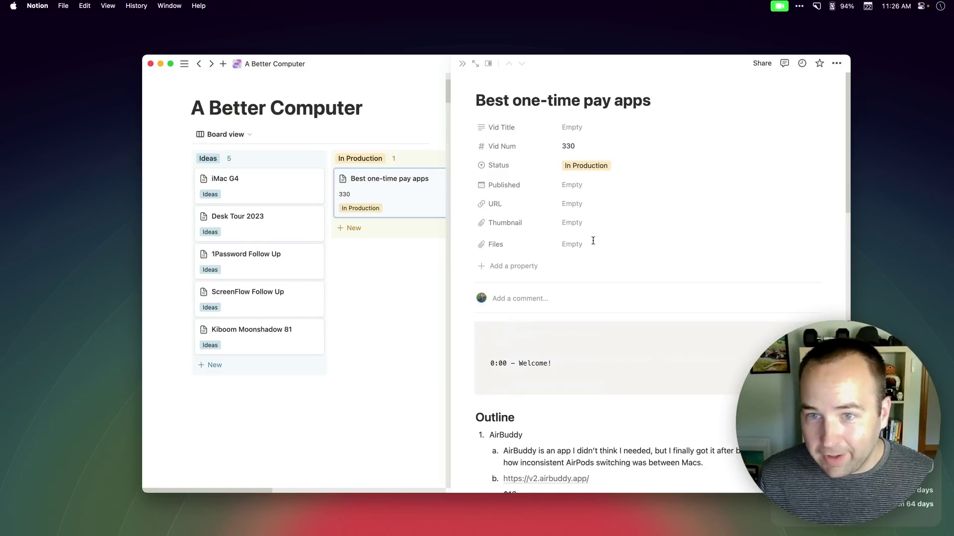
pyautogui.click(461, 64)
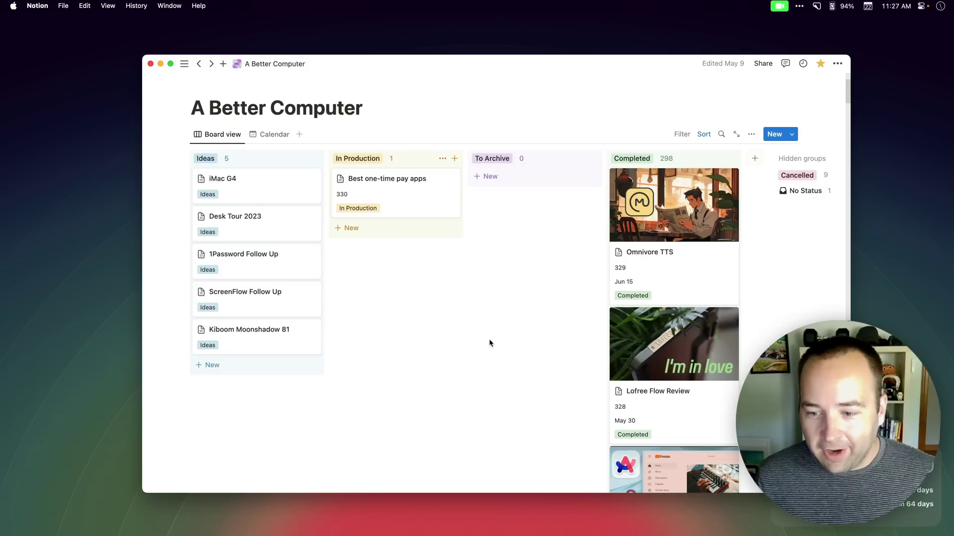
# Step: Switch from Notion to Arc and install the Salesforce extension
pyautogui.press('super+h')
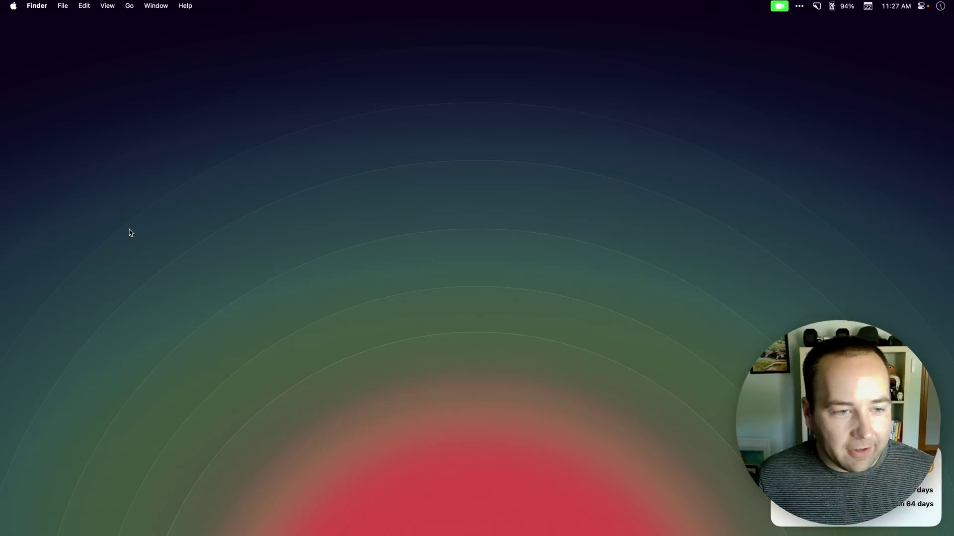
pyautogui.press('super+Tab')
pyautogui.press('super+Tab')
pyautogui.press('super+Tab')
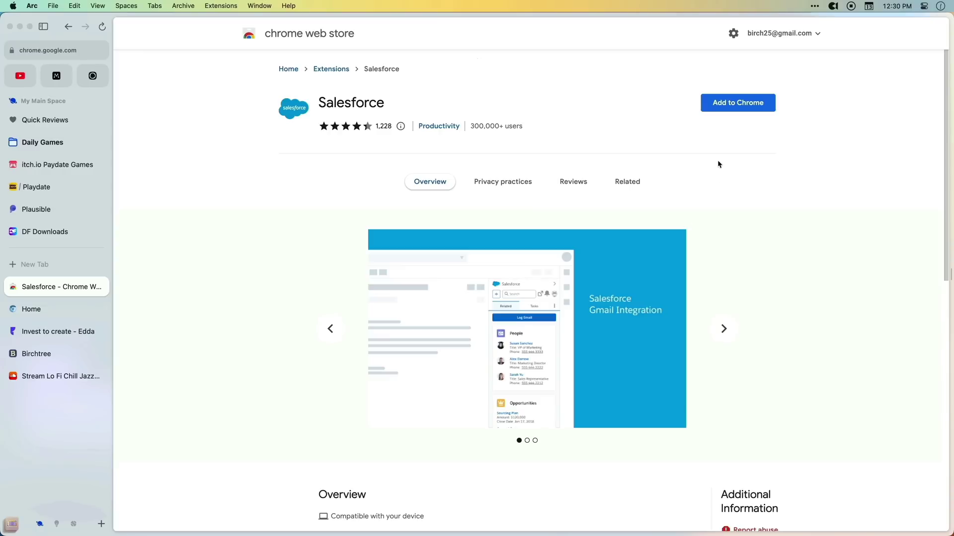
pyautogui.click(738, 102)
pyautogui.click(540, 341)
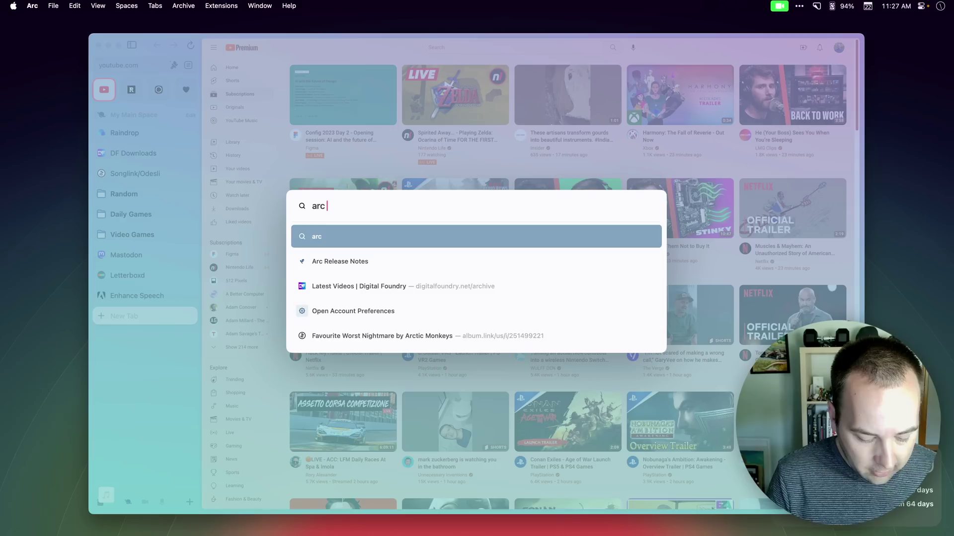
# Step: Search 'browser' in the command bar and open arc.net in a new tab
pyautogui.write('browser')
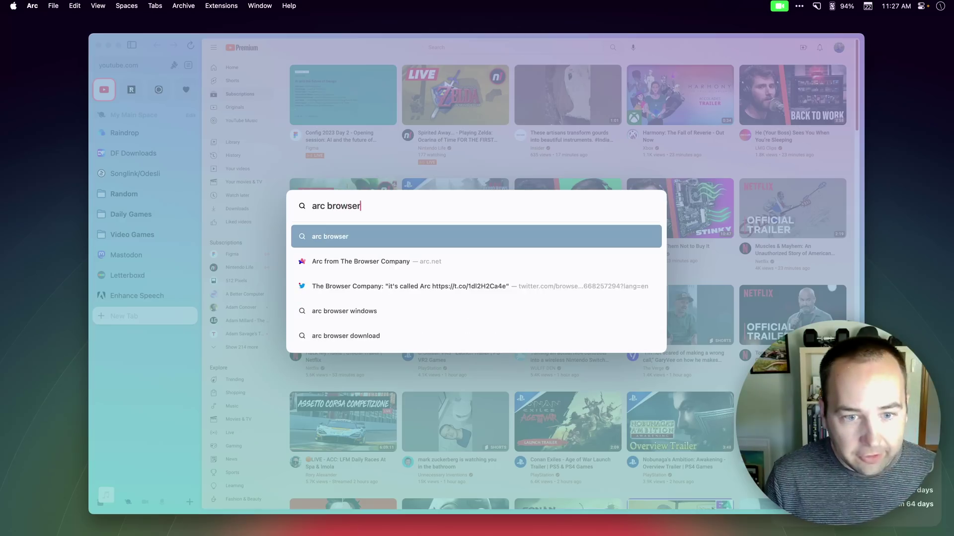
pyautogui.press('Down')
pyautogui.press('Return')
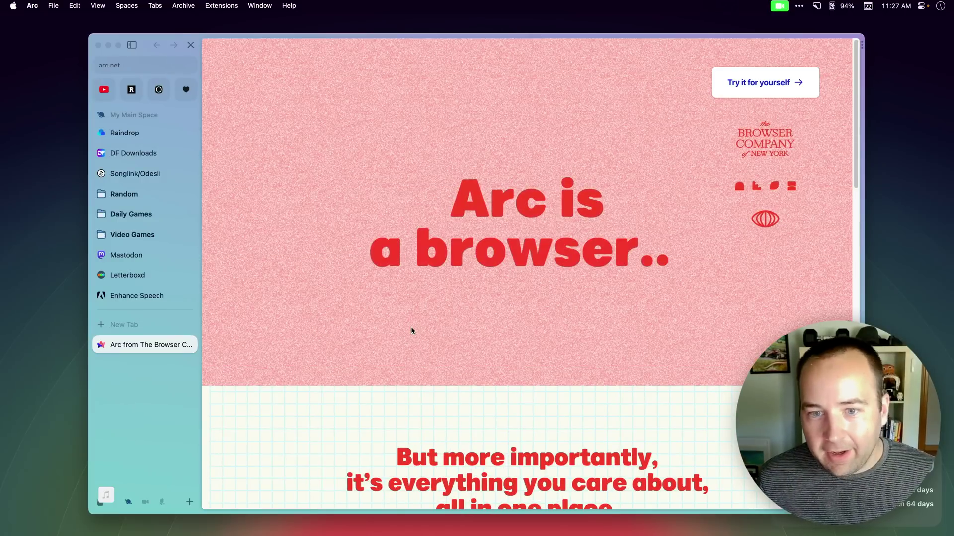
# Step: Create a new boost for the birchtree.me website
pyautogui.scroll(-15, 588, 247)
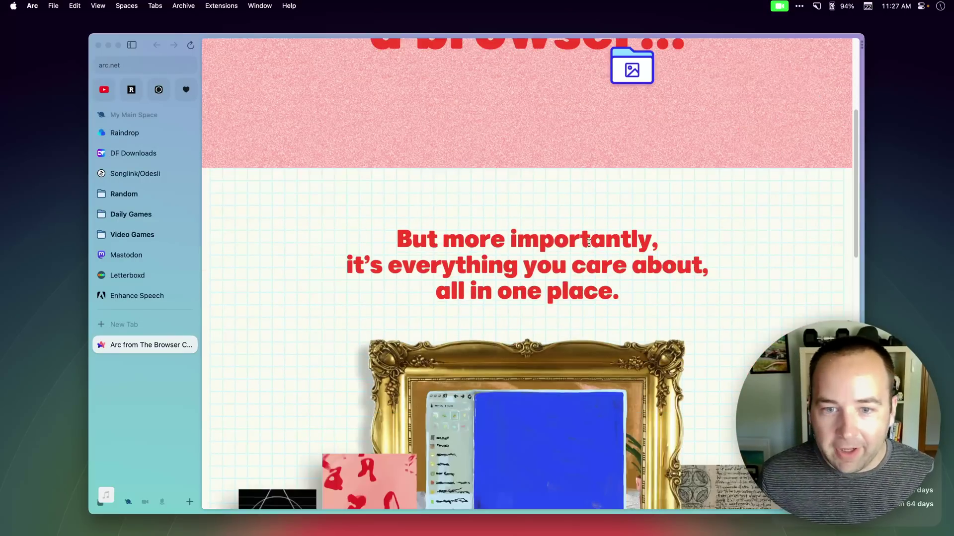
pyautogui.scroll(-5, 589, 243)
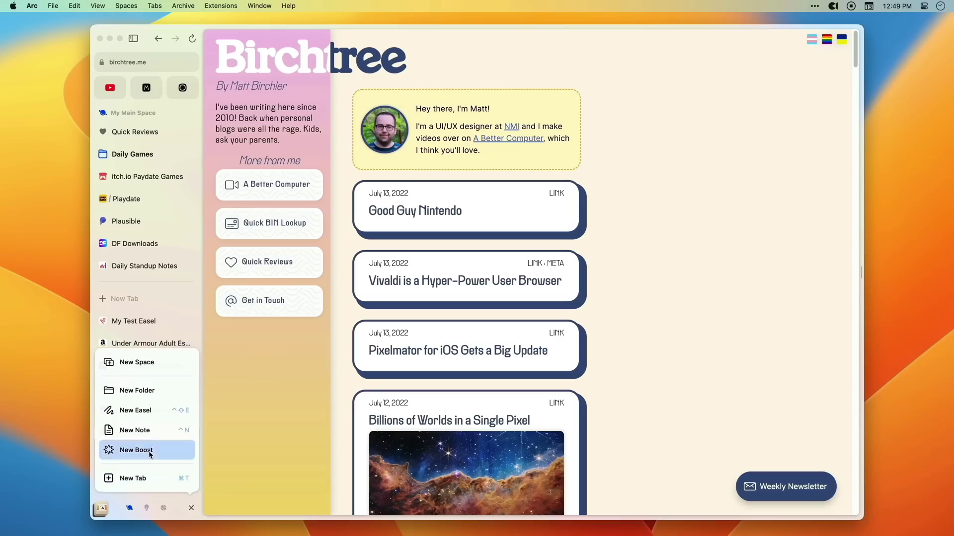
pyautogui.click(139, 449)
pyautogui.click(312, 284)
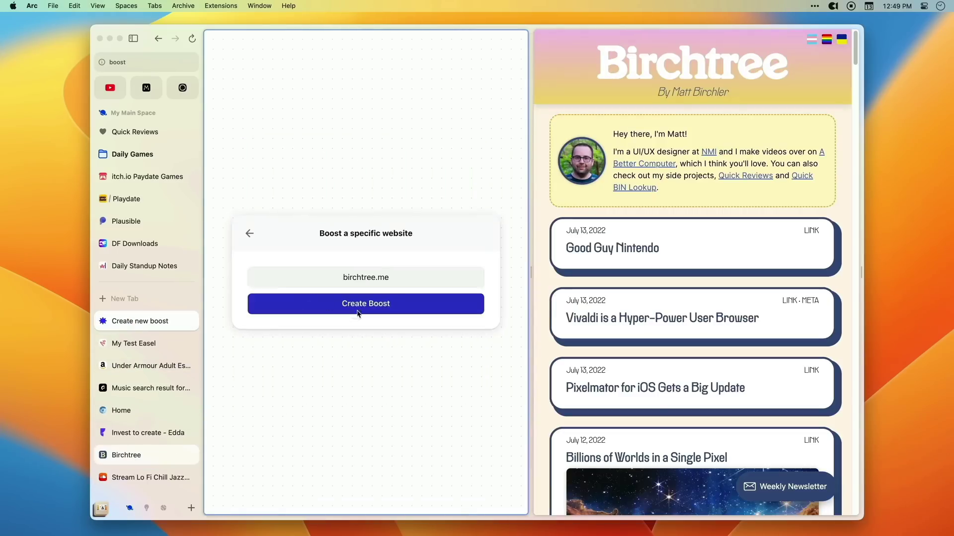
pyautogui.click(375, 317)
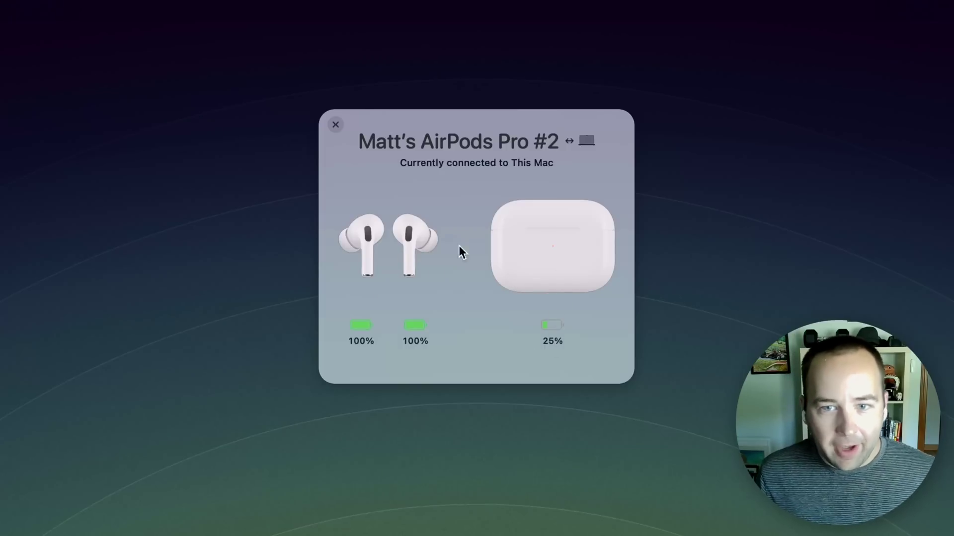
# Step: Close the AirPods battery window and scroll through the AirBuddy website's features
pyautogui.click(335, 124)
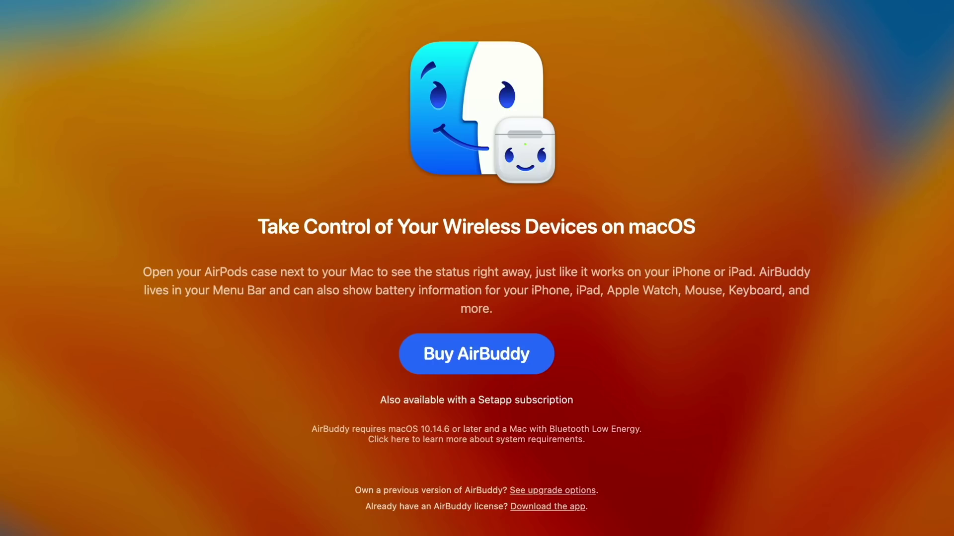
pyautogui.scroll(-1, 951, 25)
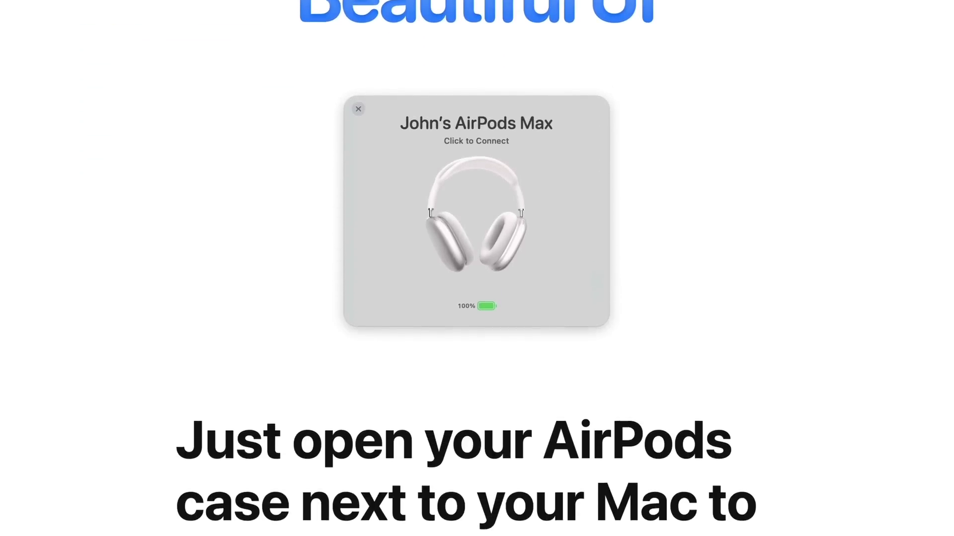
pyautogui.scroll(-10, 476, 268)
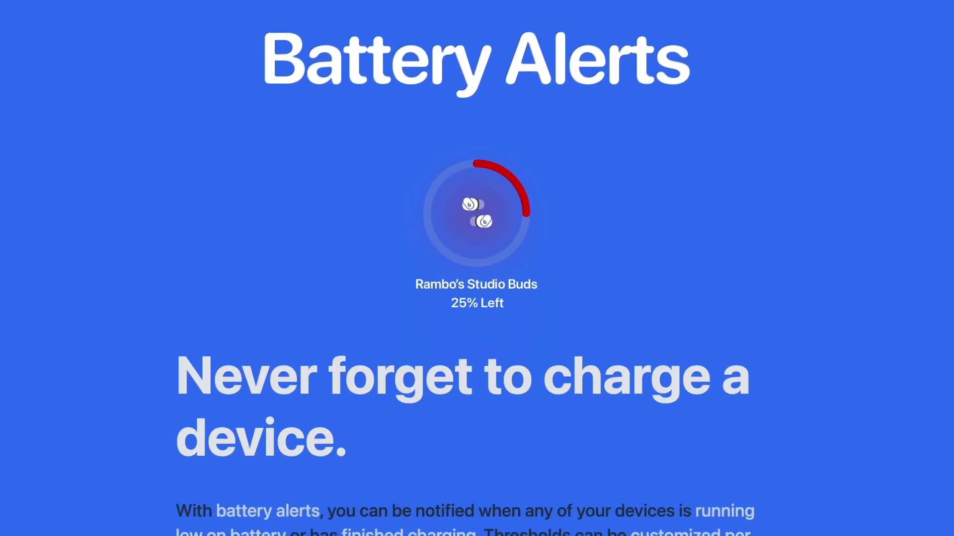
pyautogui.scroll(-15, 477, 268)
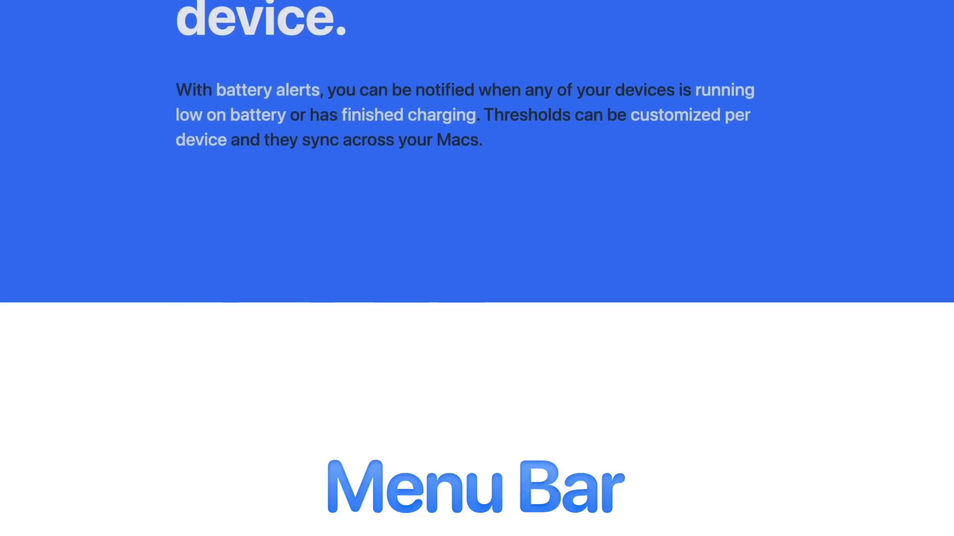
pyautogui.scroll(-1, 477, 268)
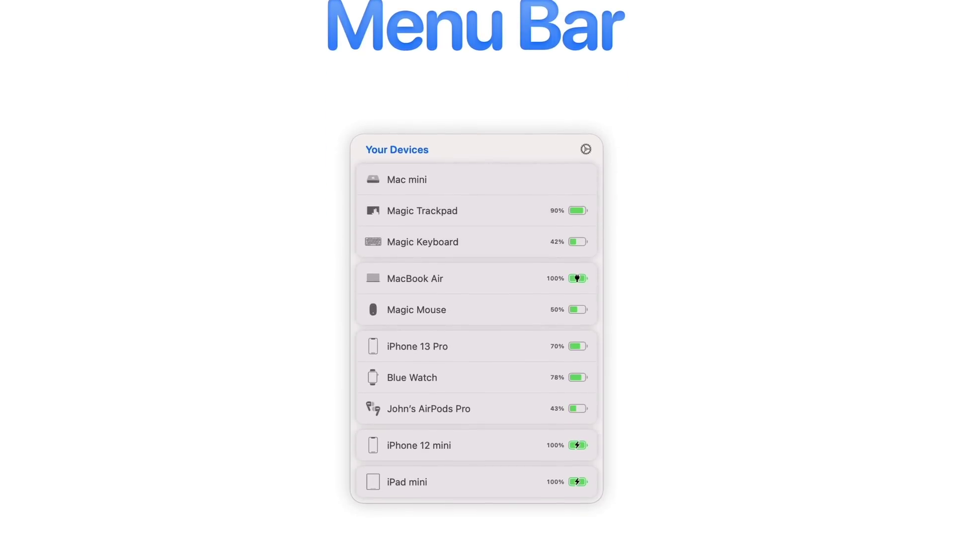
pyautogui.scroll(-20, 477, 268)
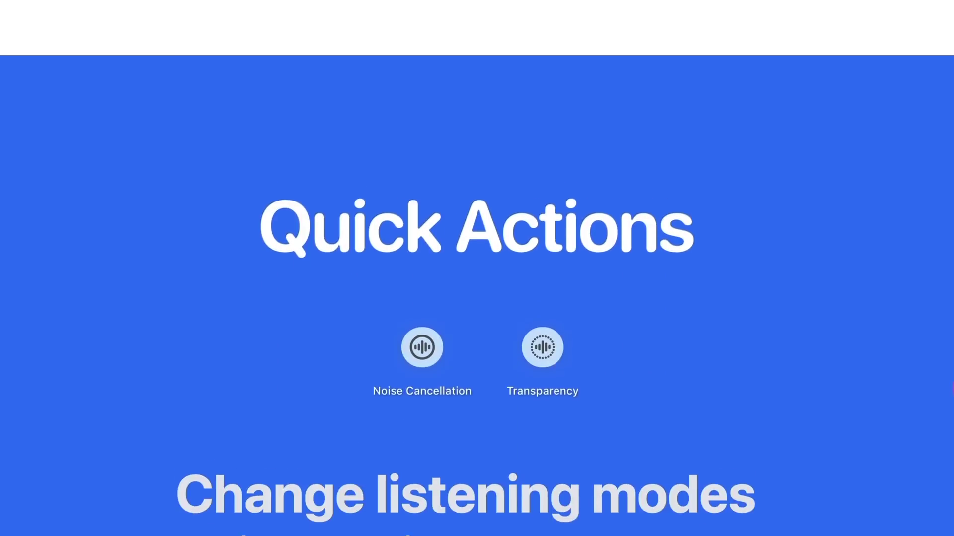
pyautogui.scroll(-8, 477, 268)
pyautogui.moveTo(950, 405); pyautogui.dragTo(951, 491)
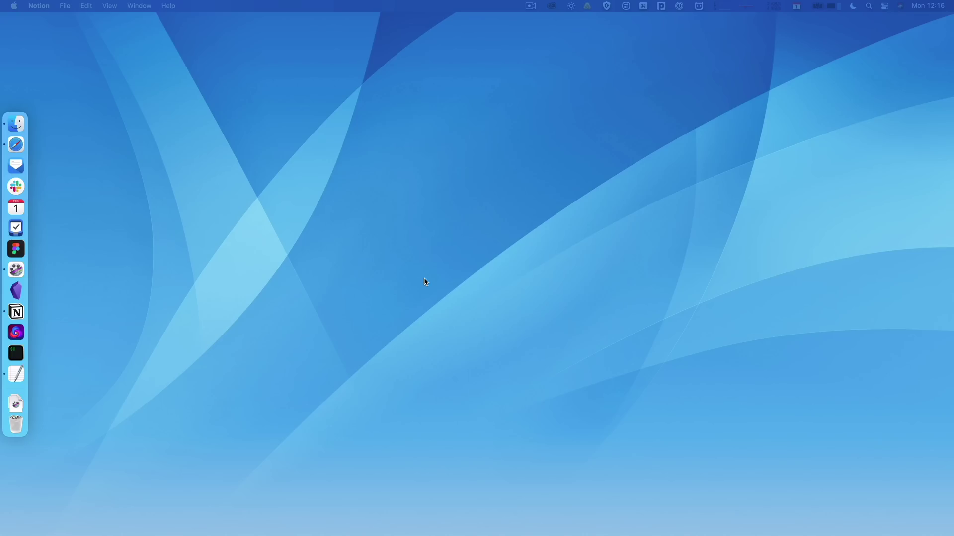
# Step: Search 'fig' in the Alfred bar and confirm it
pyautogui.hotkey('alt', 'space')
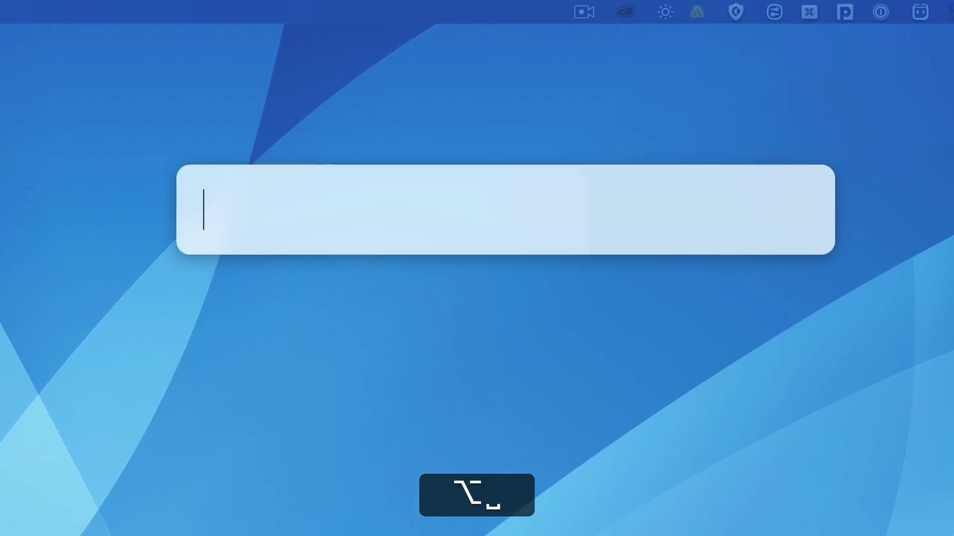
pyautogui.write('fig')
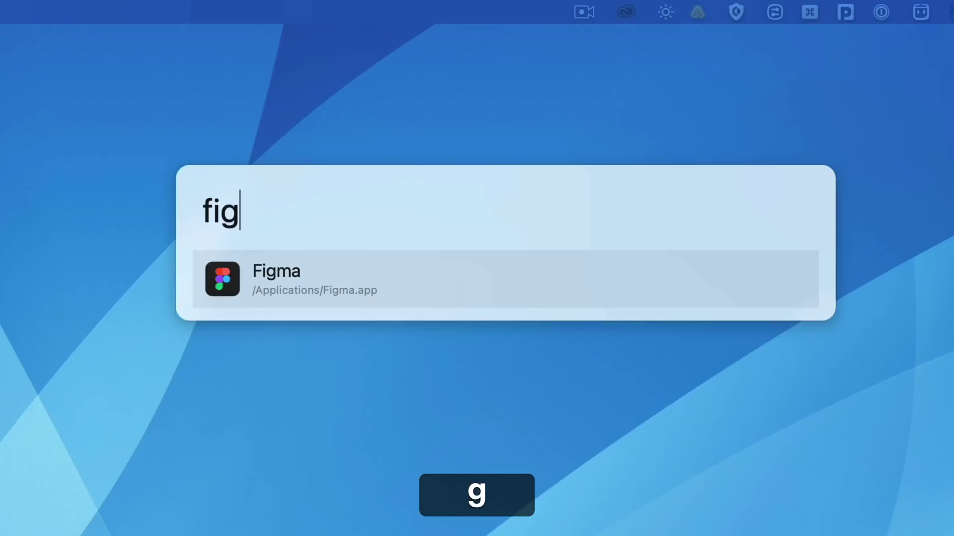
pyautogui.press('BackSpace')
pyautogui.press('BackSpace')
pyautogui.press('BackSpace')
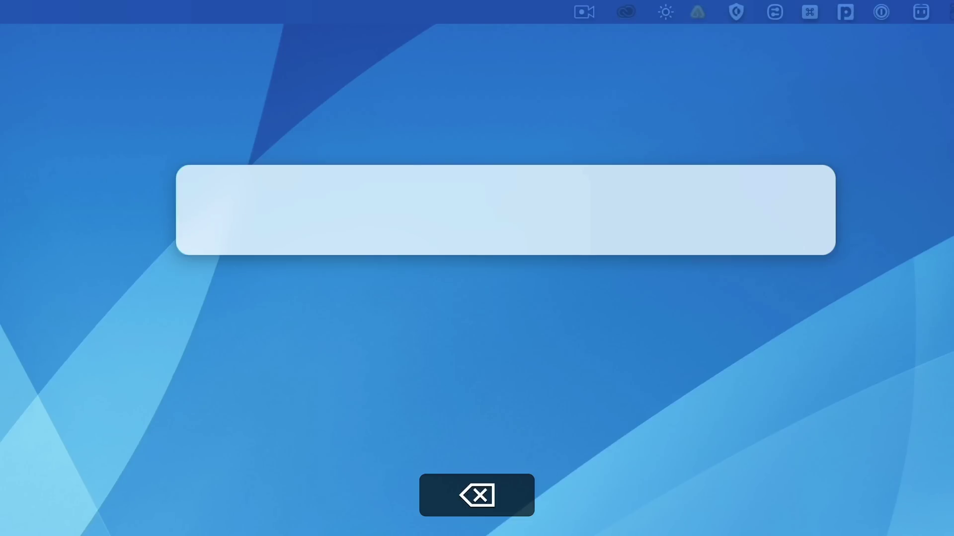
pyautogui.write('thi')
pyautogui.press('BackSpace')
pyautogui.press('BackSpace')
pyautogui.press('BackSpace')
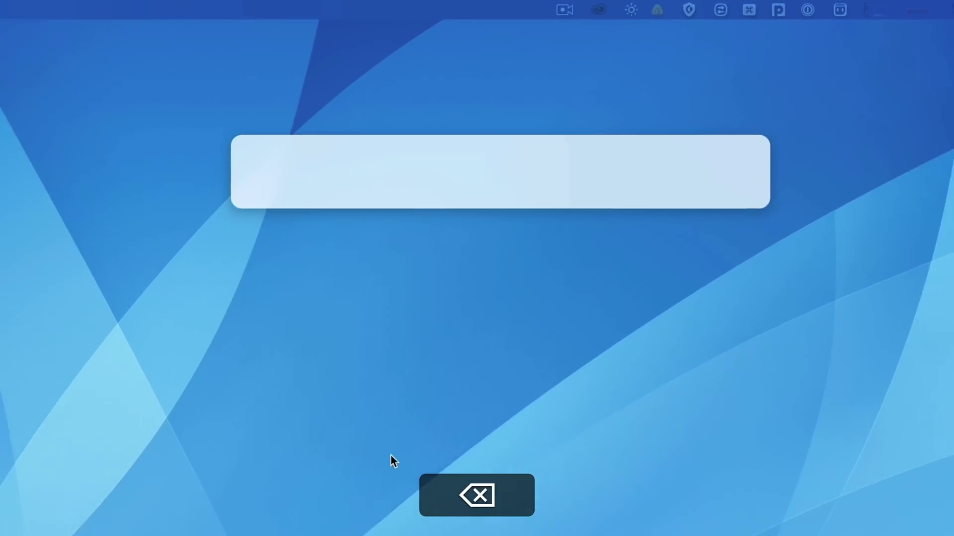
pyautogui.write('fig')
pyautogui.press('Return')
# Step: Undo the last two Alfred theme edits and close the colour picker
pyautogui.press('cmd+z')
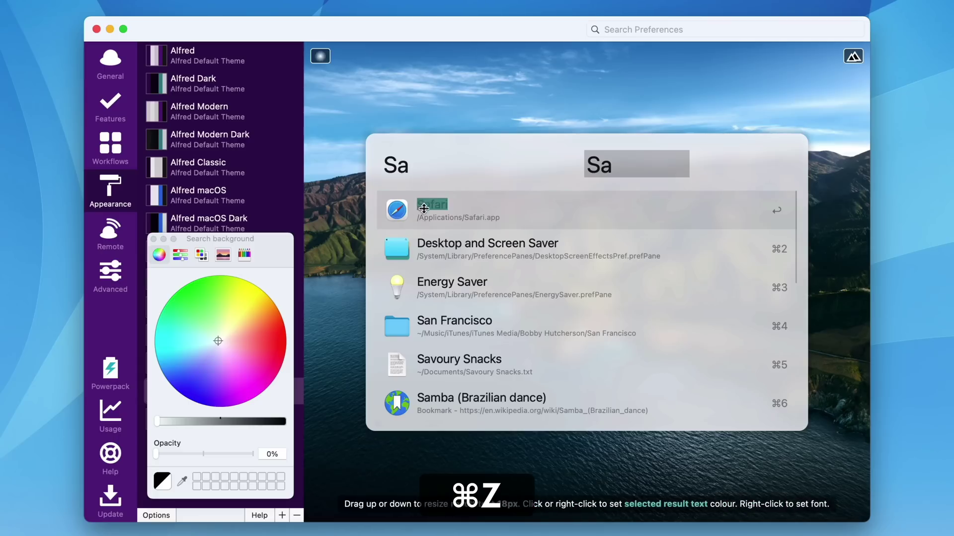
pyautogui.press('cmd+z')
pyautogui.press('cmd+z')
pyautogui.press('cmd+z')
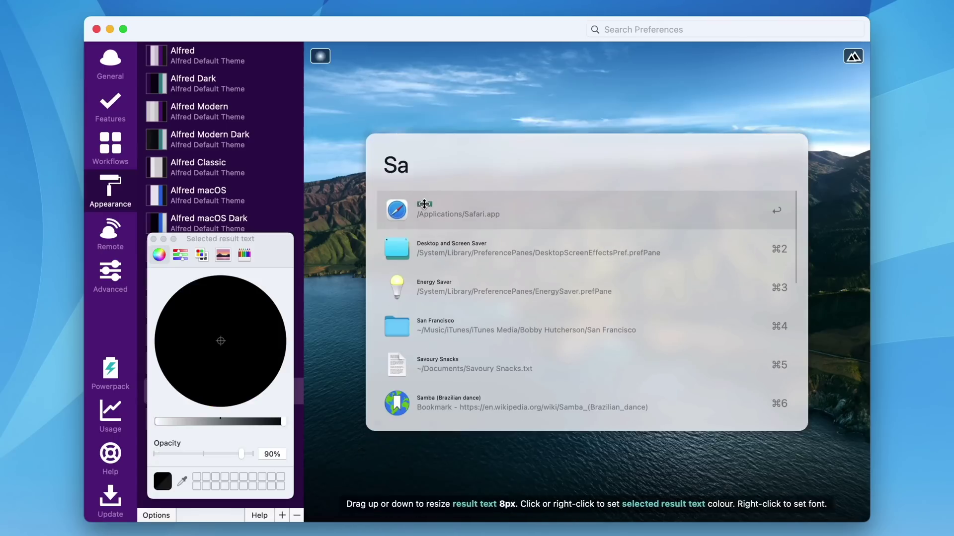
pyautogui.click(152, 239)
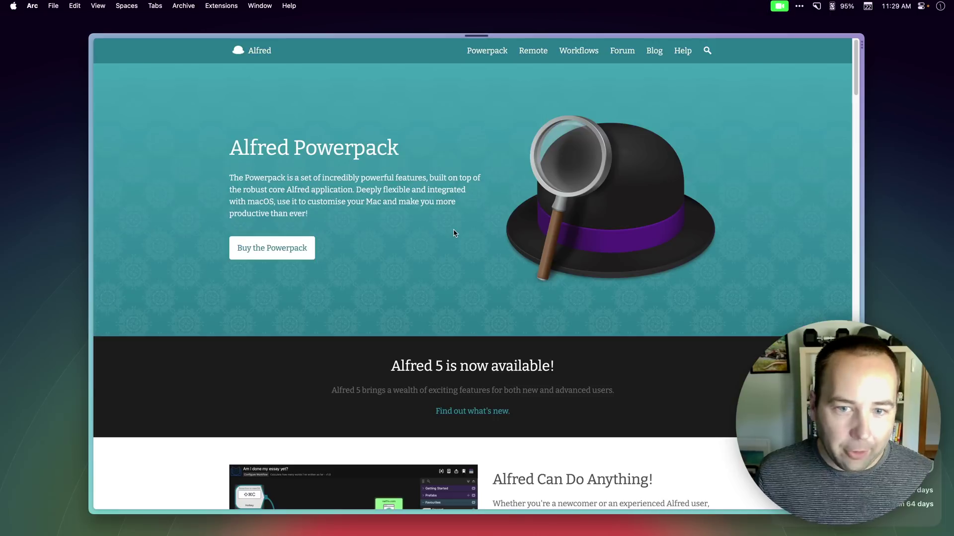
# Step: Scroll through the Alfred feature overview and open the Buy the Powerpack page
pyautogui.scroll(-5, 443, 255)
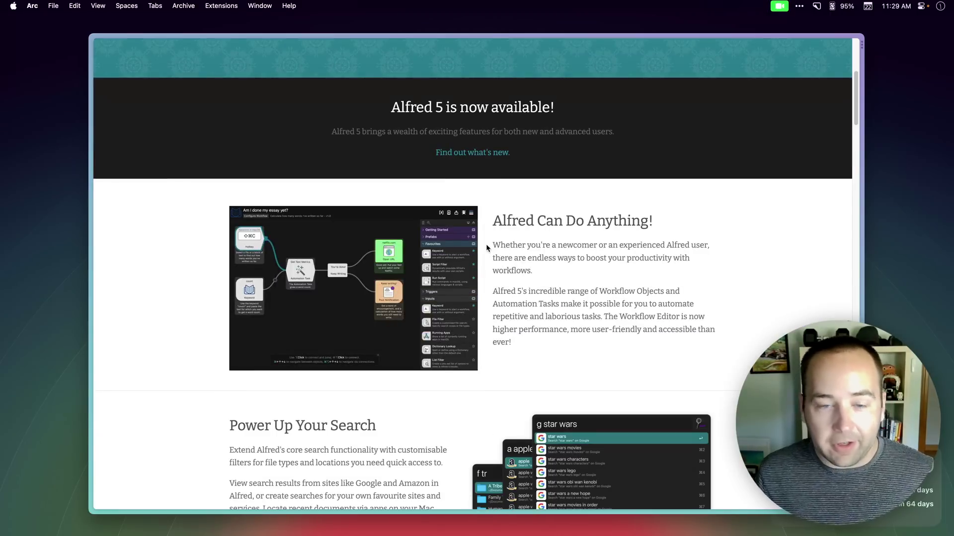
pyautogui.scroll(-2, 486, 243)
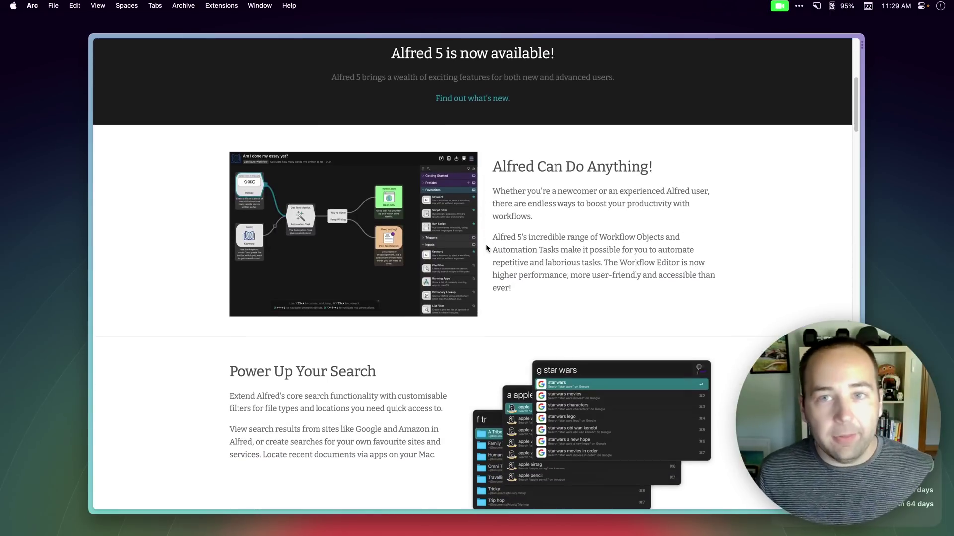
pyautogui.scroll(-5, 486, 243)
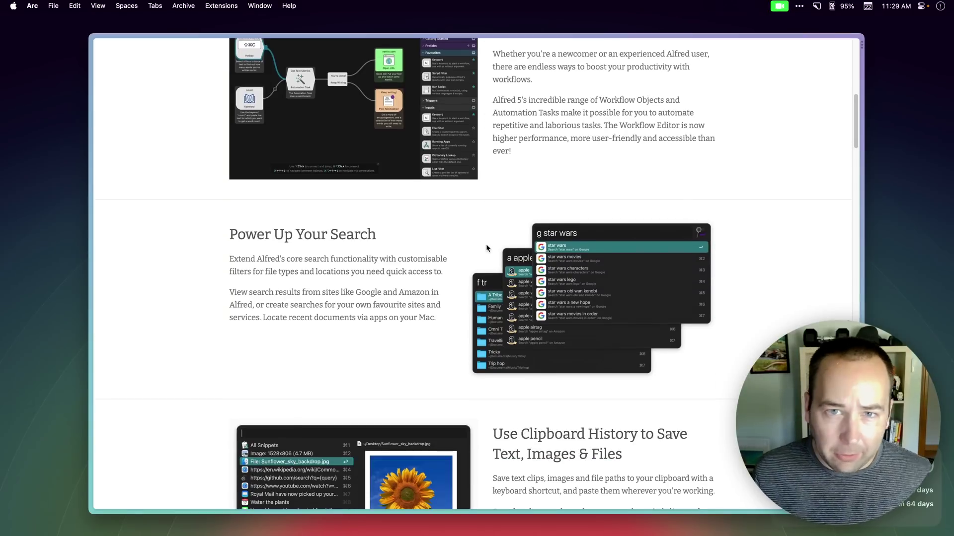
pyautogui.scroll(-6, 486, 244)
pyautogui.scroll(-10, 486, 243)
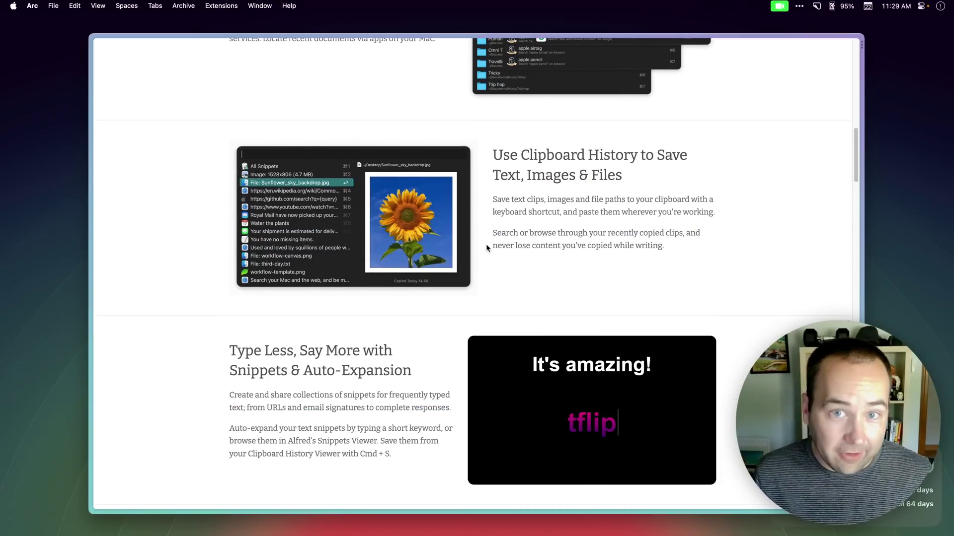
pyautogui.scroll(15, 487, 247)
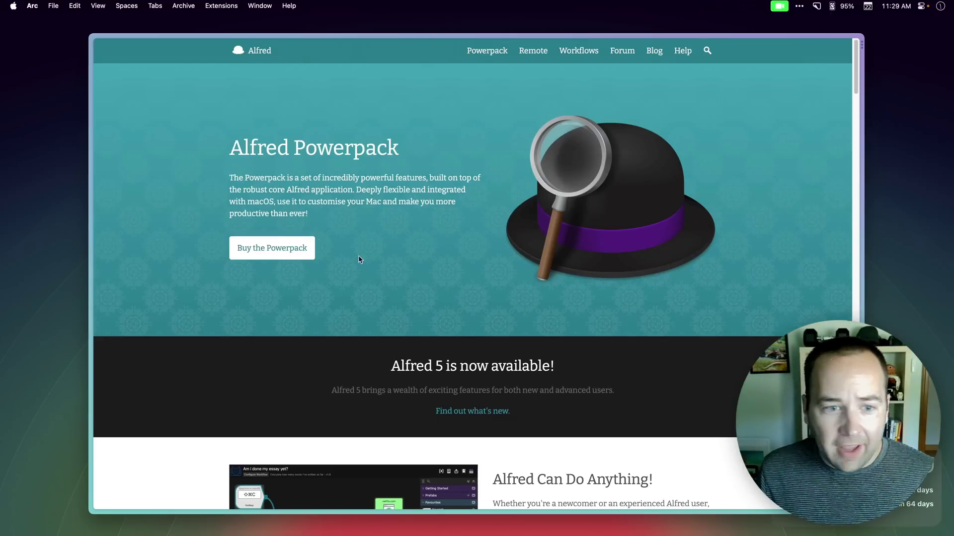
pyautogui.click(278, 248)
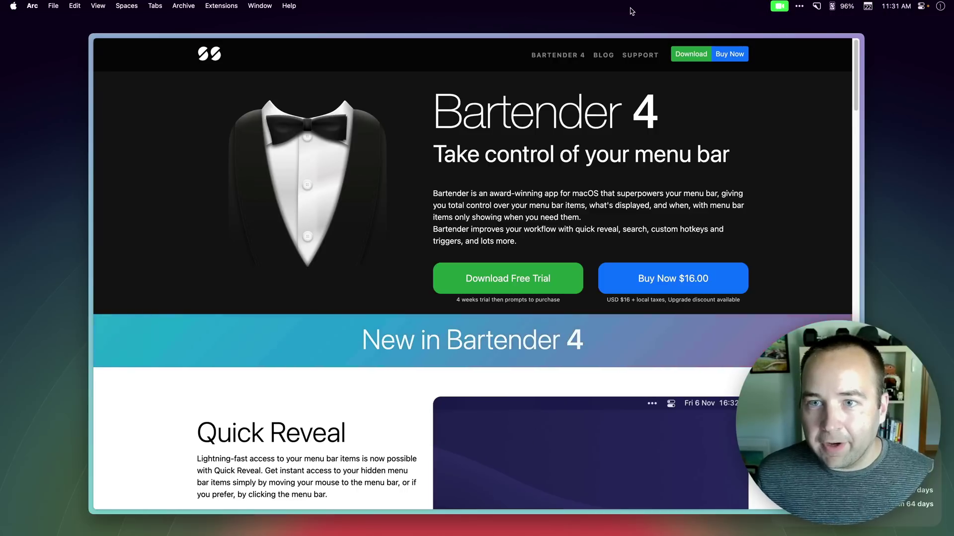
# Step: Reveal Bartender's hidden menu bar items and open Bartender Preferences from its icon
pyautogui.moveTo(631, 9)
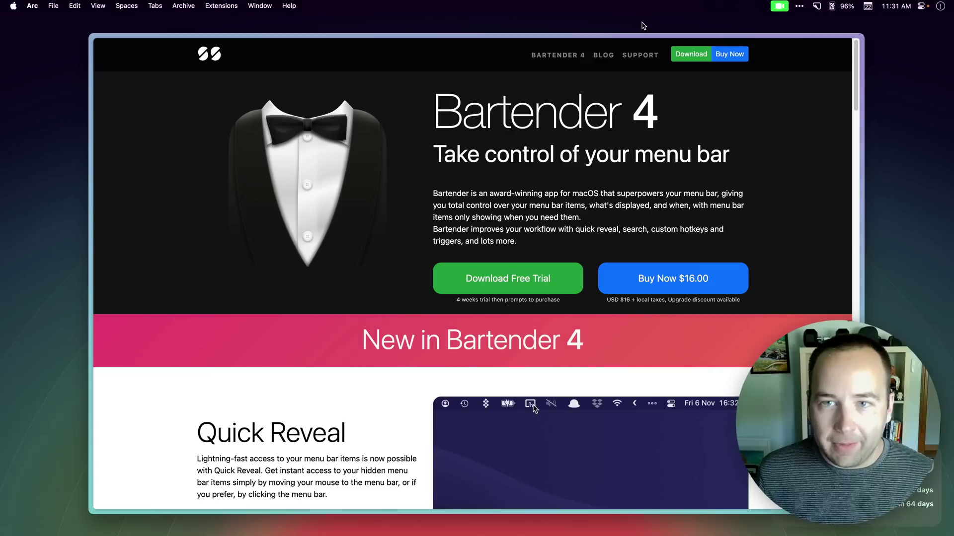
pyautogui.rightClick(802, 9)
pyautogui.click(828, 21)
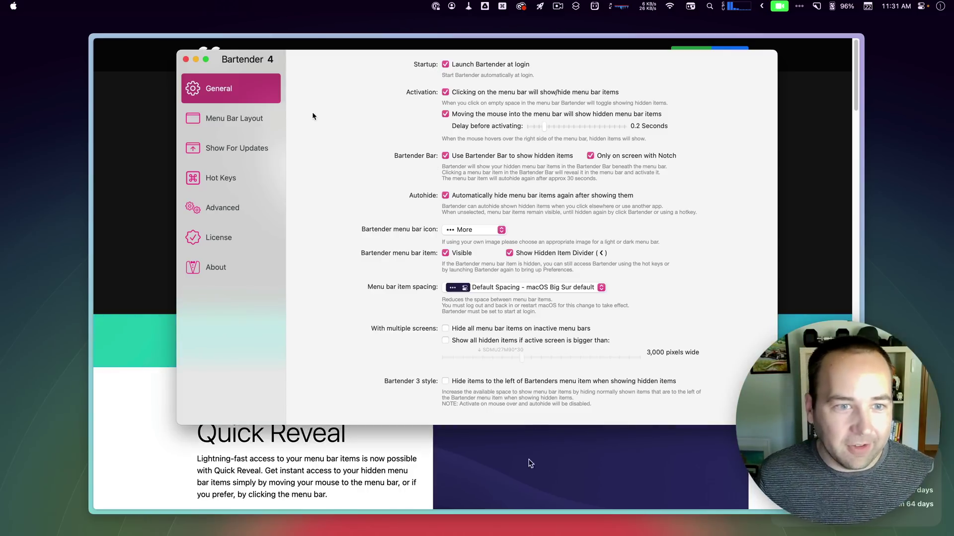
# Step: View Bartender's Menu Bar Layout, return to General, then close the settings window
pyautogui.click(252, 120)
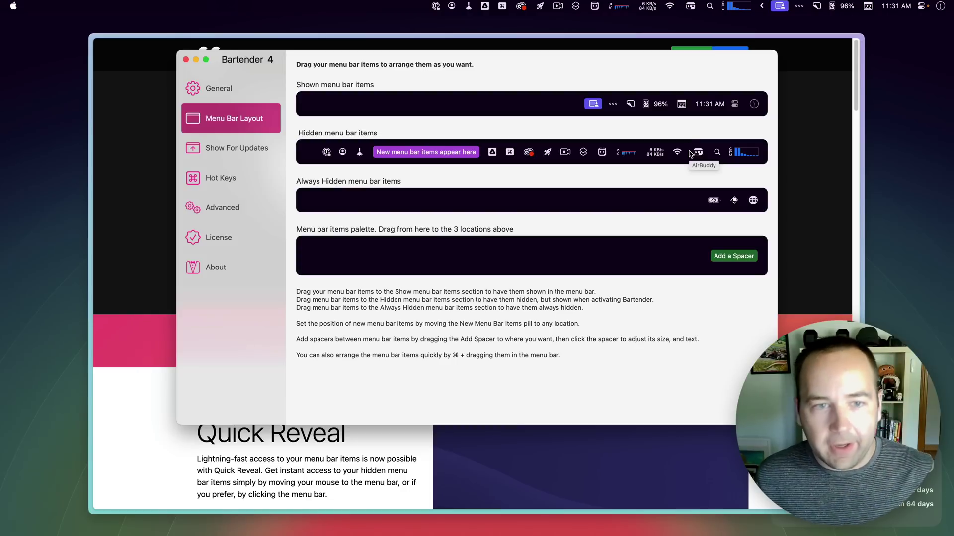
pyautogui.click(224, 89)
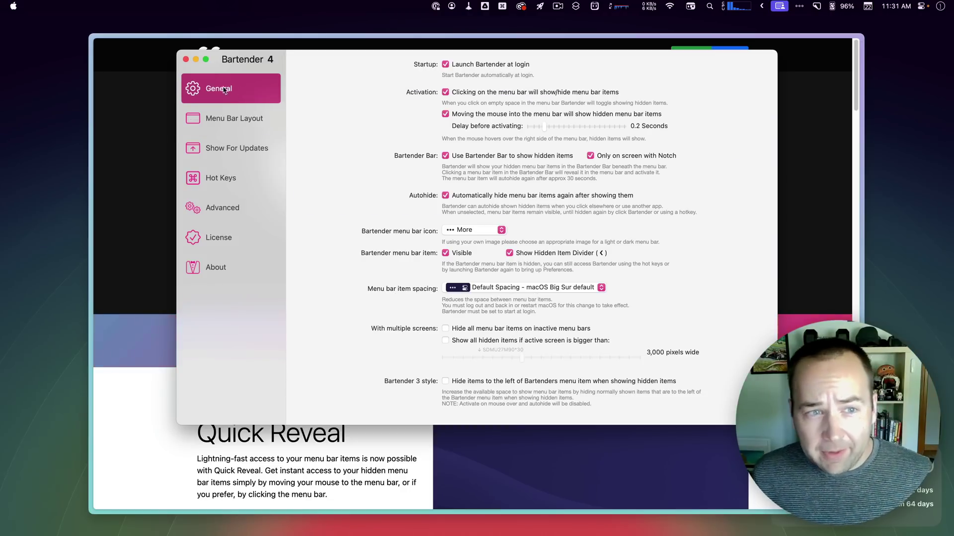
pyautogui.click(186, 60)
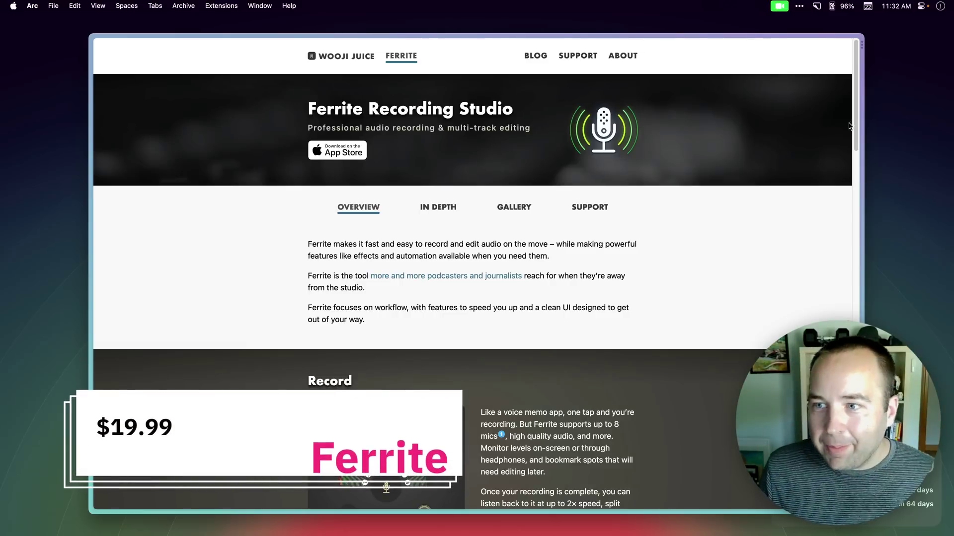
# Step: Scroll through the Ferrite and Fission pages, then hide Arc
pyautogui.moveTo(858, 107); pyautogui.dragTo(841, 86)
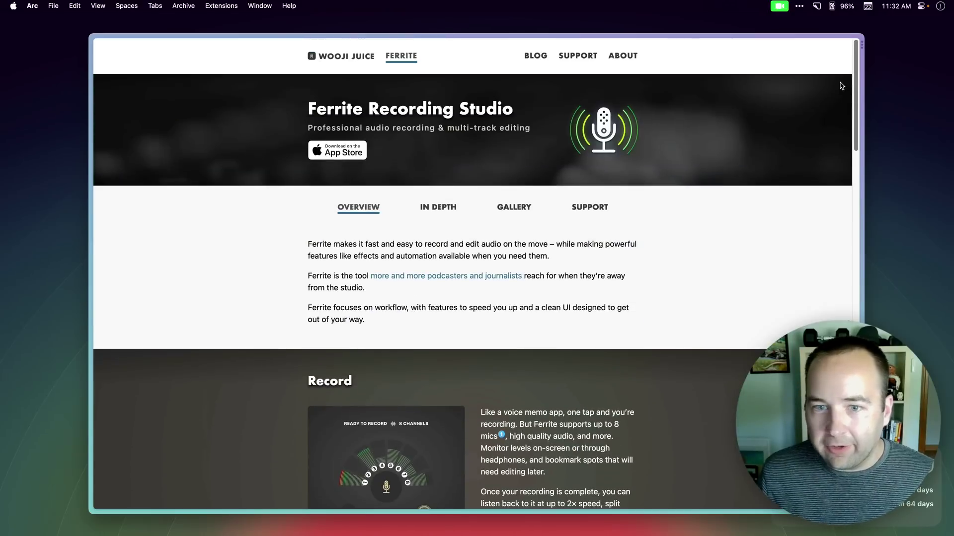
pyautogui.scroll(-5, 637, 393)
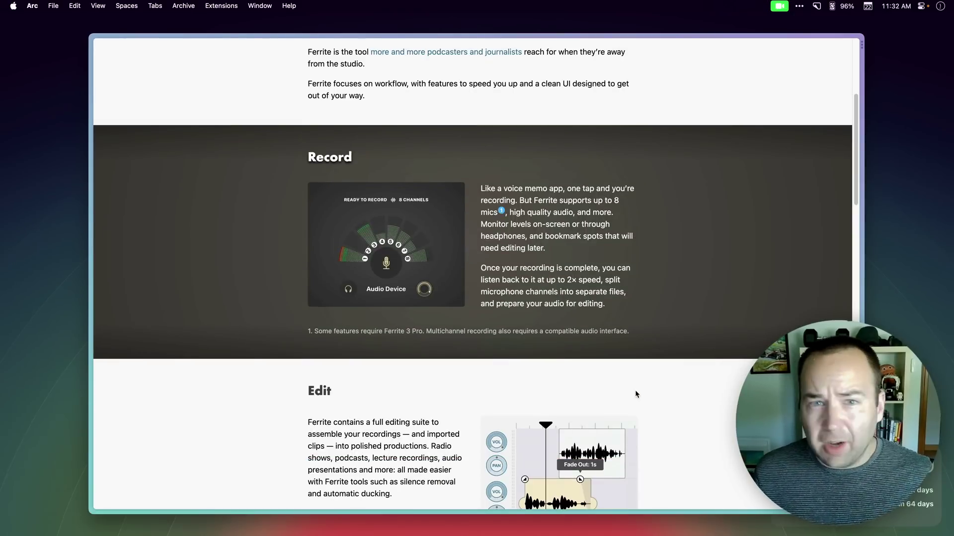
pyautogui.scroll(-7, 635, 393)
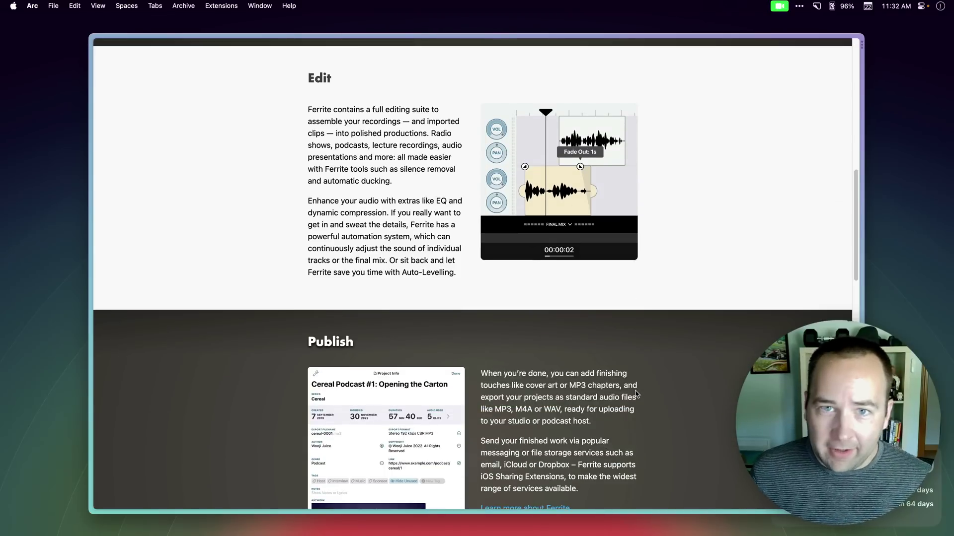
pyautogui.scroll(-5, 635, 394)
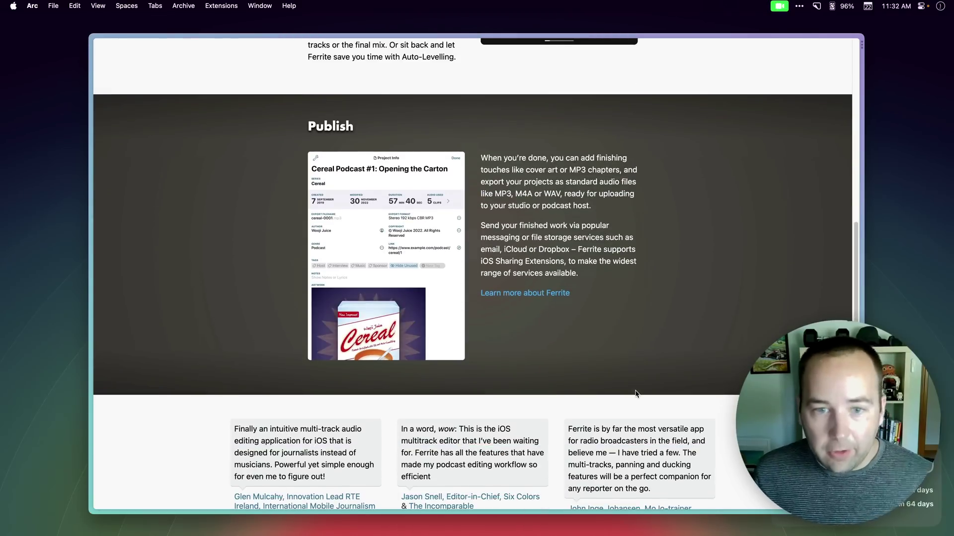
pyautogui.scroll(20, 636, 394)
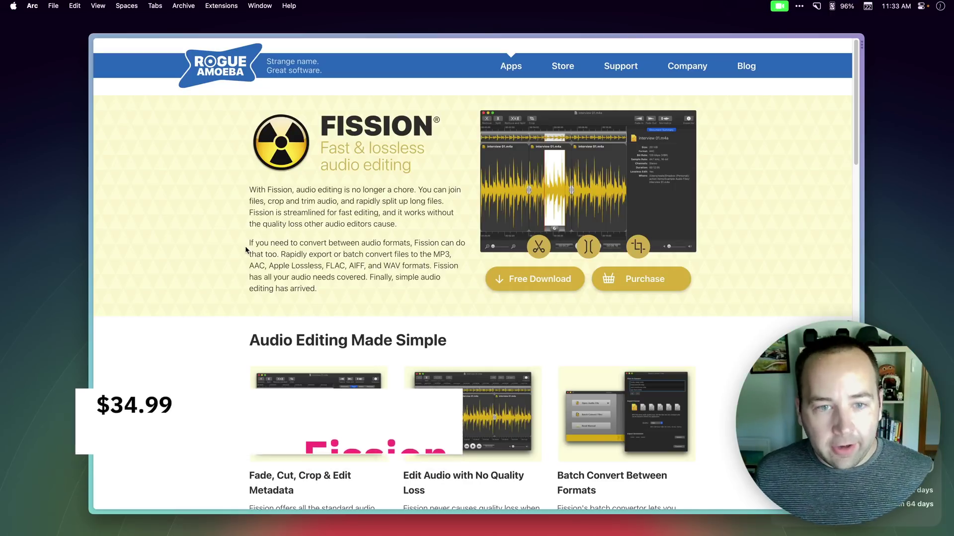
pyautogui.scroll(-5, 245, 249)
pyautogui.scroll(5, 245, 247)
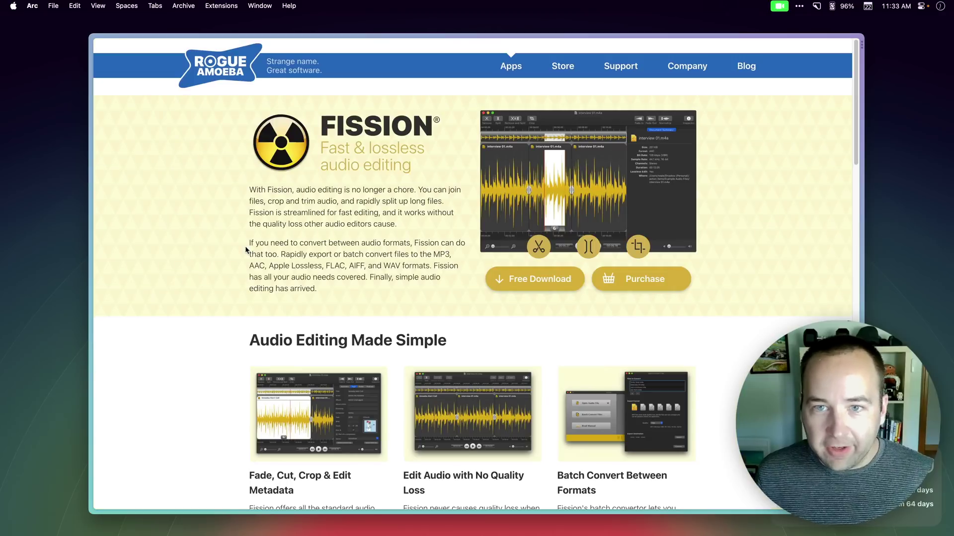
pyautogui.press('super+h')
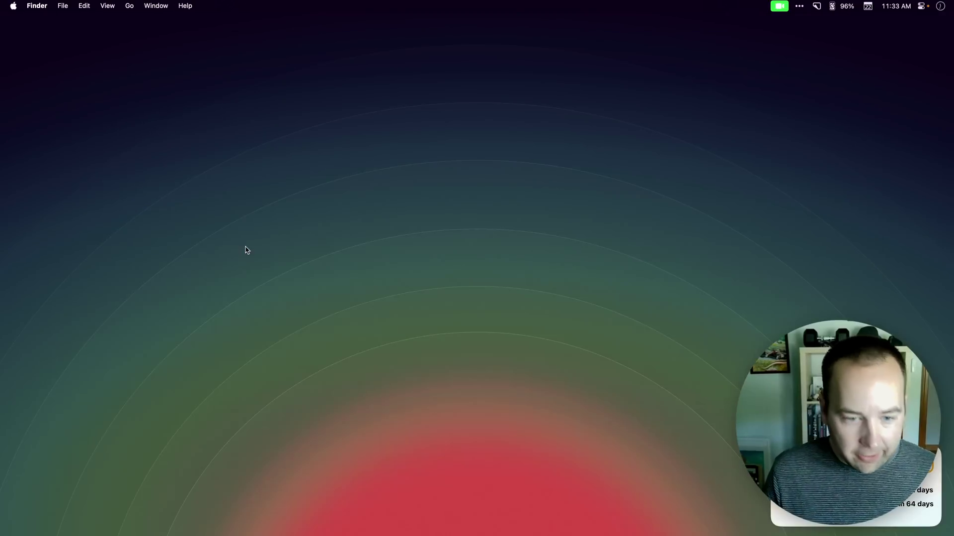
pyautogui.press('super+space')
# Step: Launch Fission via 'fiss' and proceed past the untested operating system warning
pyautogui.write('fiss')
pyautogui.press('Return')
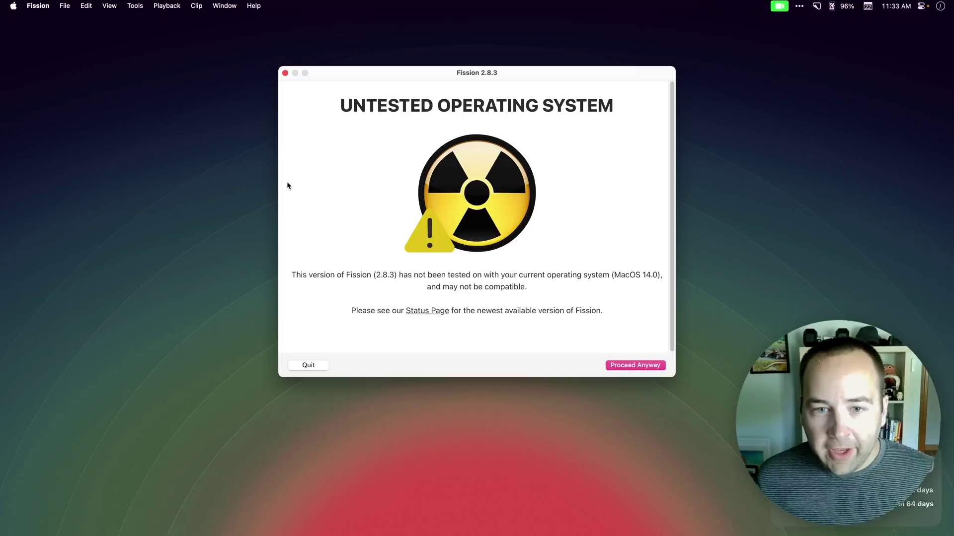
pyautogui.click(646, 370)
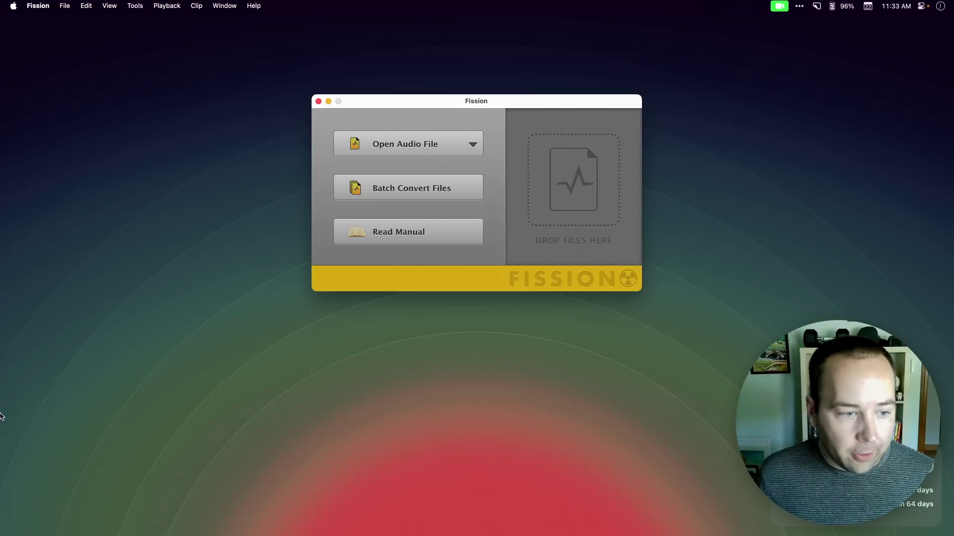
# Step: Load IMG_8332.MP4 from Downloads and place the playhead at 02:12 on the waveform
pyautogui.moveTo(2, 386)
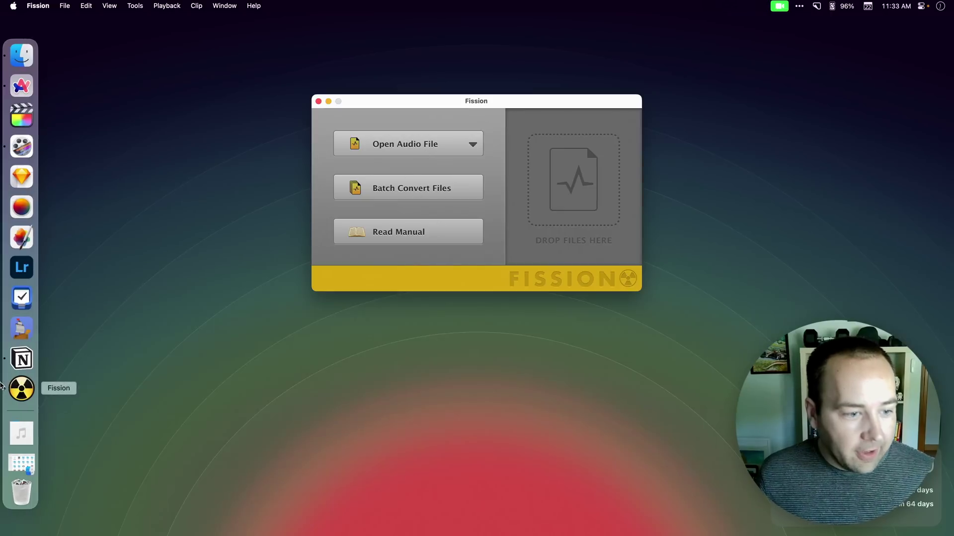
pyautogui.click(23, 456)
pyautogui.moveTo(132, 164); pyautogui.dragTo(554, 193)
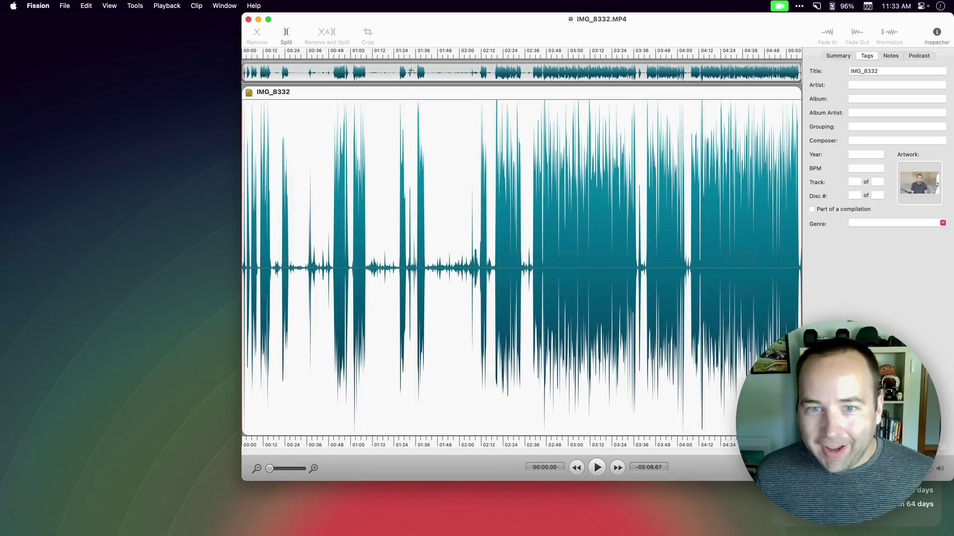
pyautogui.moveTo(457, 136); pyautogui.dragTo(447, 154)
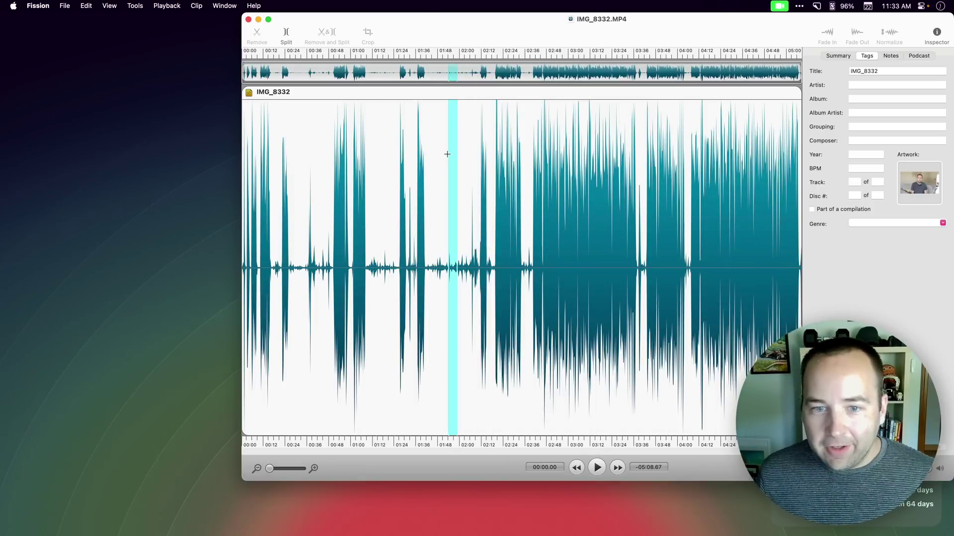
pyautogui.click(481, 167)
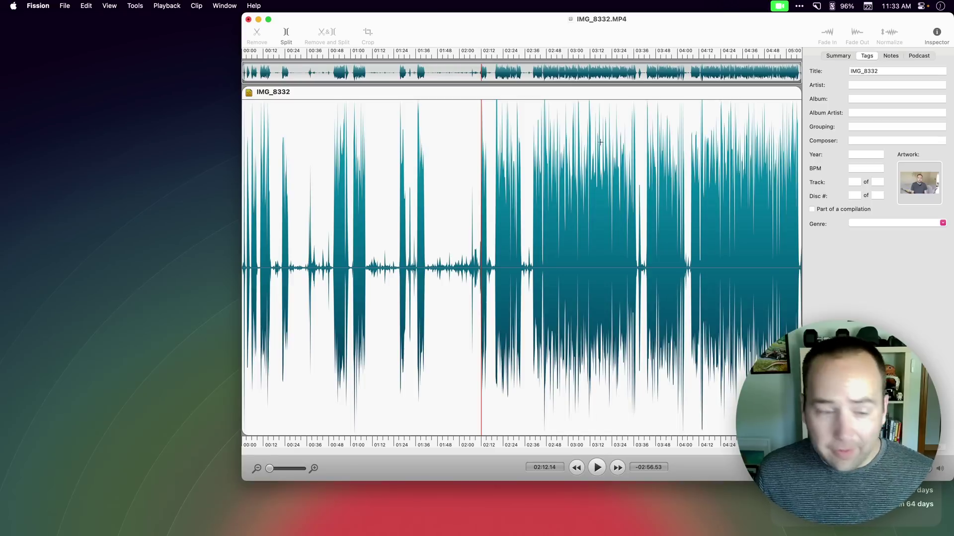
# Step: Export the recording as an MP3 High file, then close IMG_8332.MP4 without saving changes
pyautogui.press('super+e')
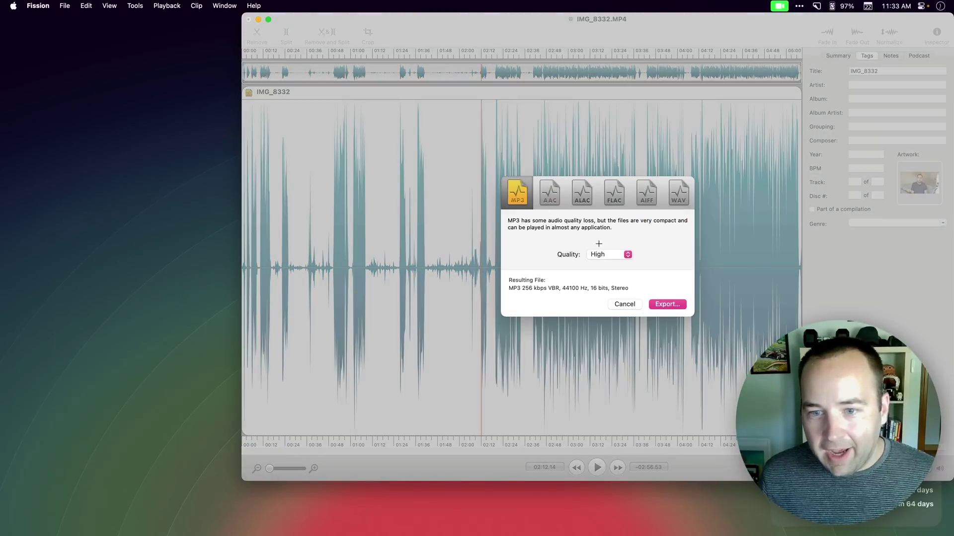
pyautogui.click(658, 304)
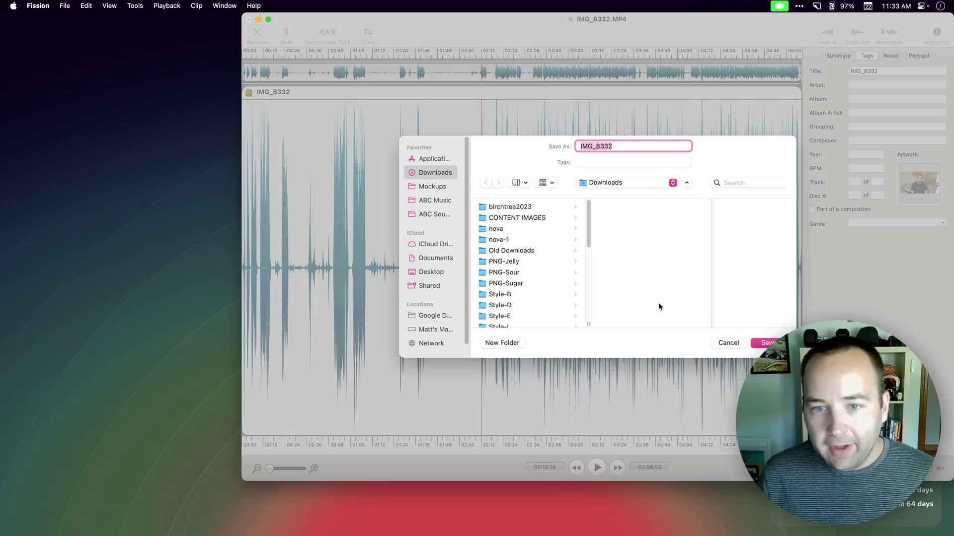
pyautogui.write('nfghrthtsdfg')
pyautogui.press('super+a')
pyautogui.press('Return')
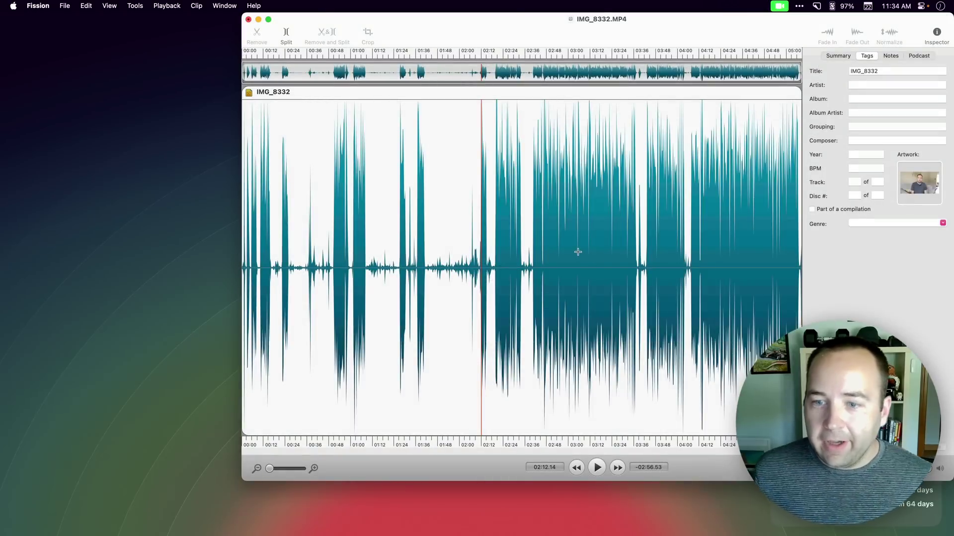
pyautogui.press('super+w')
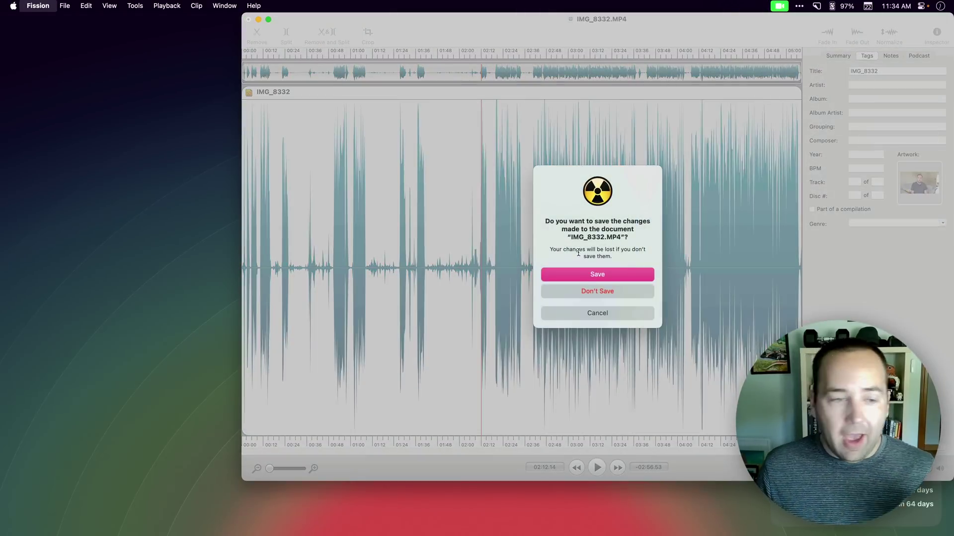
pyautogui.click(598, 291)
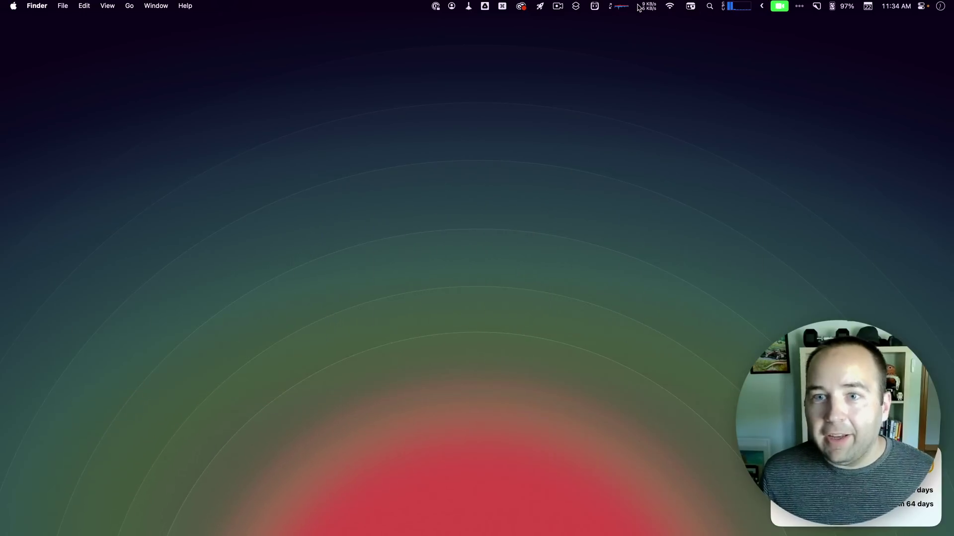
# Step: Check iStat Menus' network stats, then view the CPU panel with usage, top processes and load averages
pyautogui.click(642, 6)
pyautogui.moveTo(633, 115)
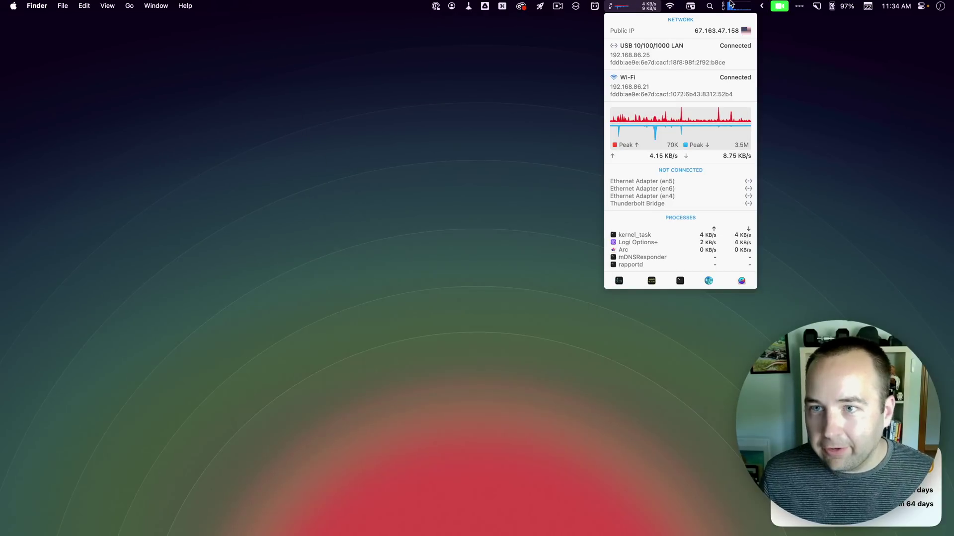
pyautogui.moveTo(730, 4)
pyautogui.moveTo(742, 40)
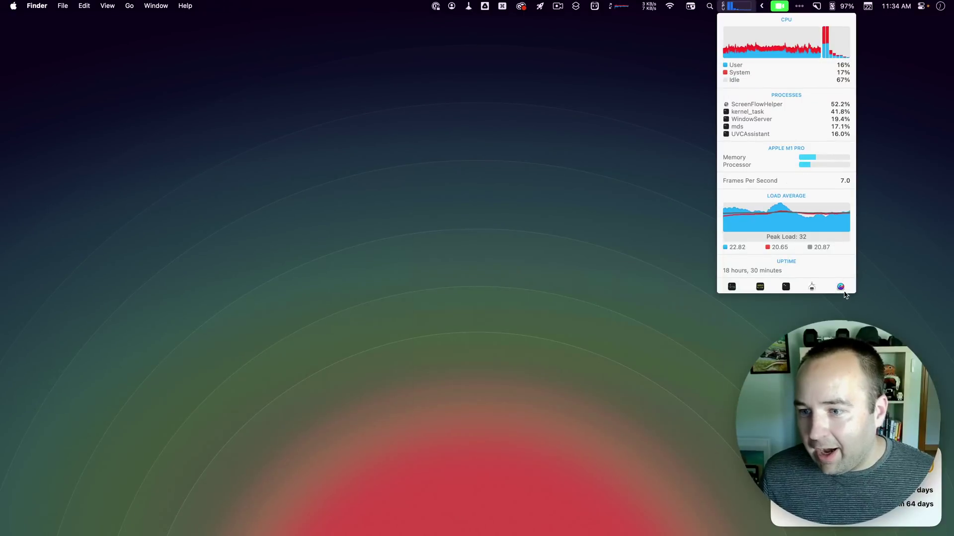
# Step: Open the iStat Menus settings and browse the Weather, Memory and Disks panes
pyautogui.click(840, 288)
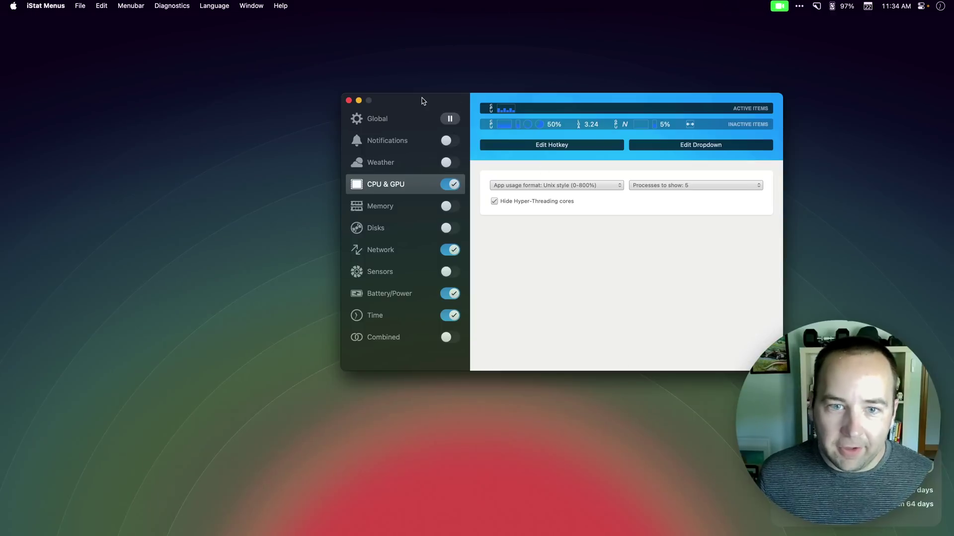
pyautogui.moveTo(424, 101); pyautogui.dragTo(378, 104)
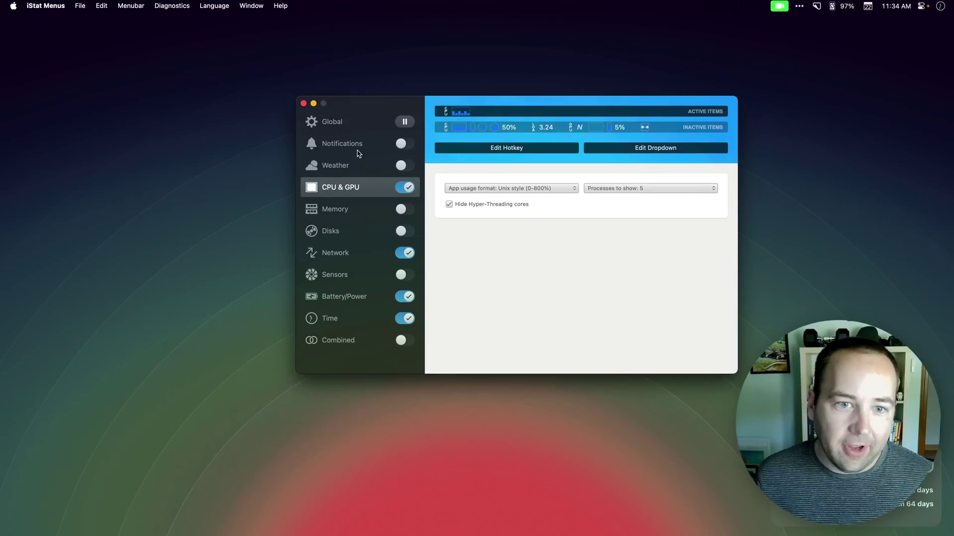
pyautogui.click(349, 164)
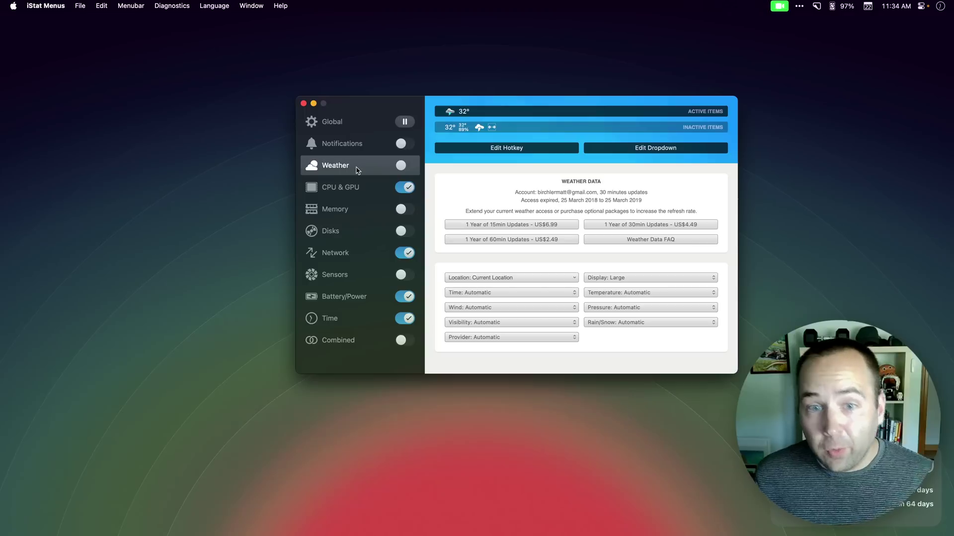
pyautogui.click(345, 213)
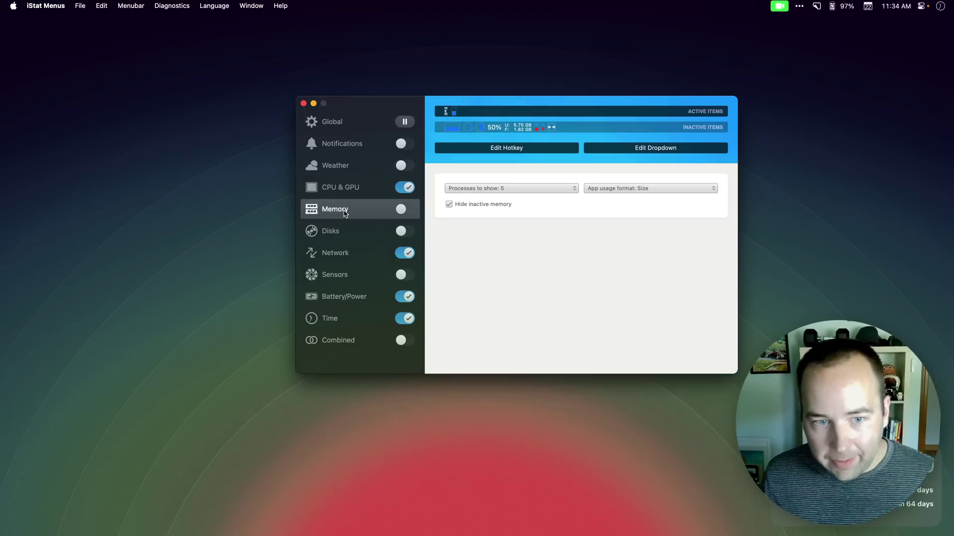
pyautogui.click(343, 230)
# Step: View the Sensors pane, allow Bluetooth access, then check the Battery/Power and Global settings
pyautogui.click(348, 279)
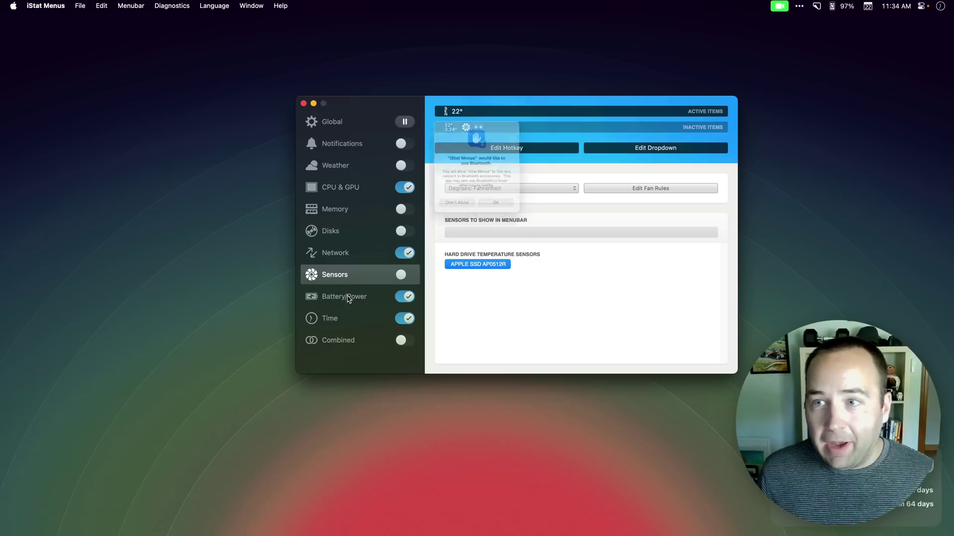
pyautogui.click(486, 221)
pyautogui.click(382, 298)
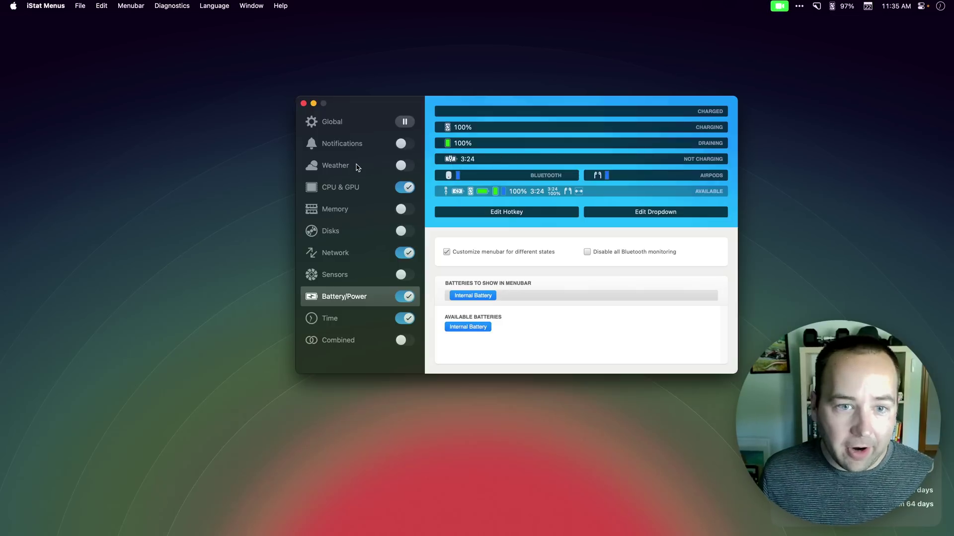
pyautogui.click(349, 128)
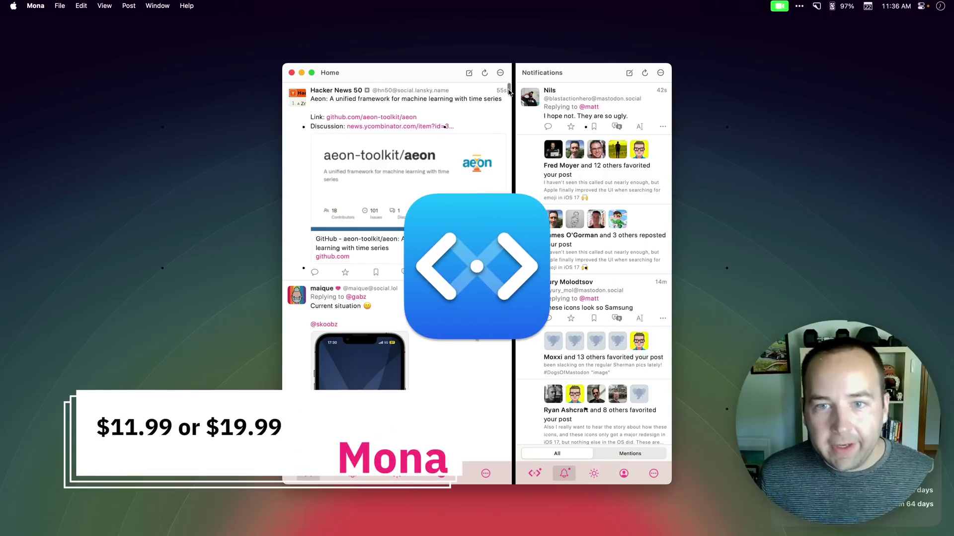
pyautogui.moveTo(509, 91); pyautogui.dragTo(510, 115)
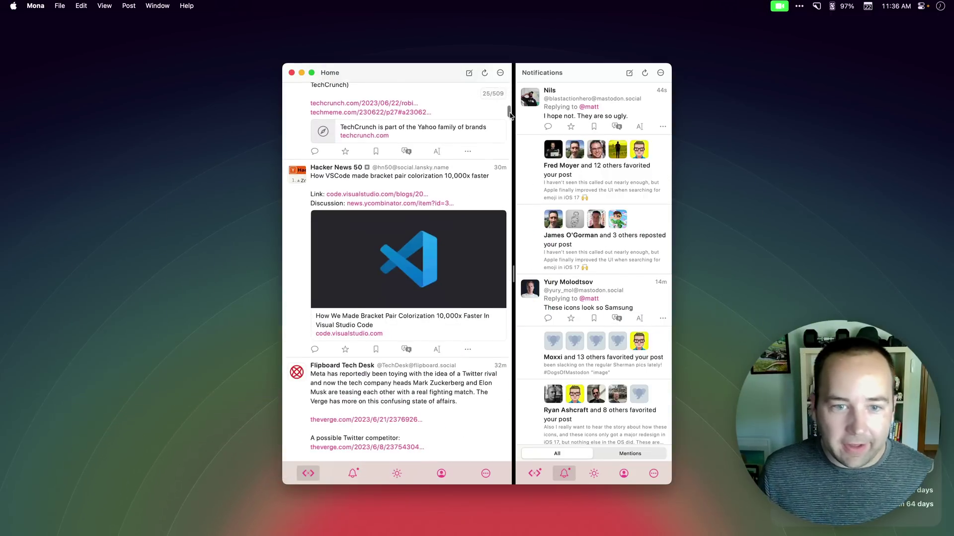
pyautogui.scroll(-1, 510, 115)
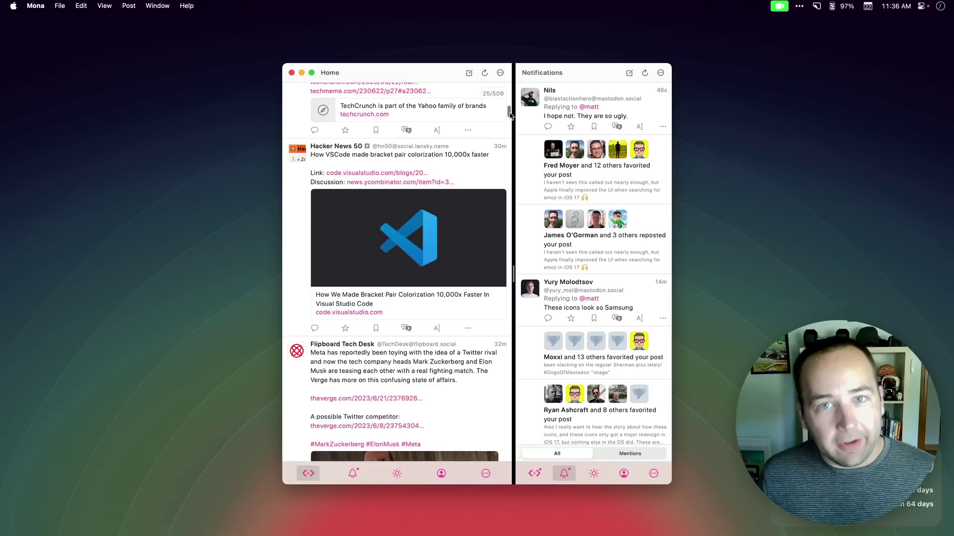
pyautogui.moveTo(510, 115); pyautogui.dragTo(509, 80)
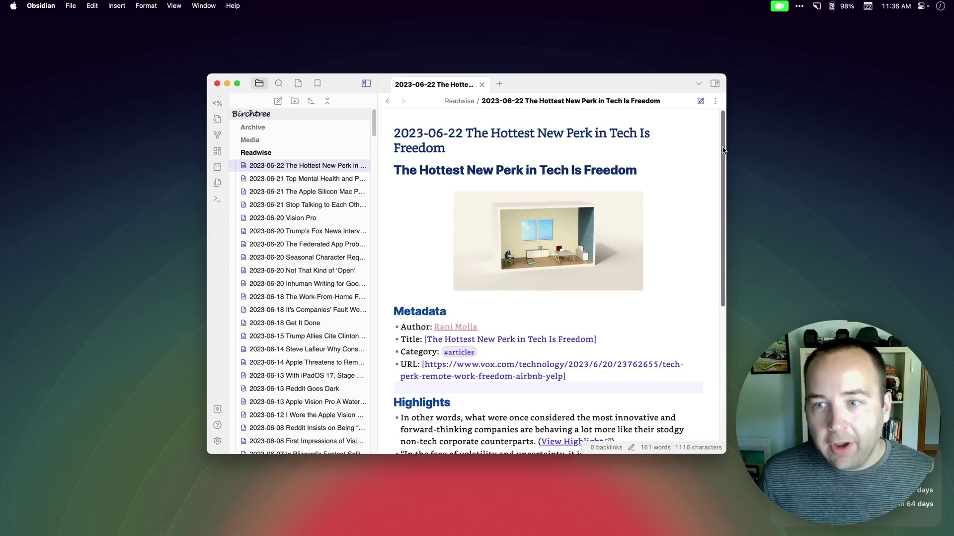
pyautogui.moveTo(723, 150); pyautogui.dragTo(723, 251)
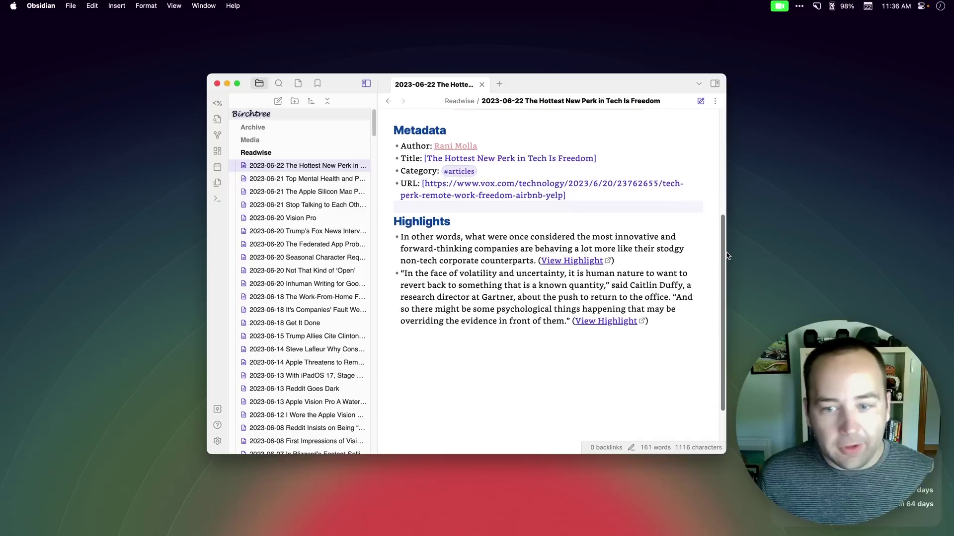
pyautogui.rightClick(302, 172)
pyautogui.click(336, 283)
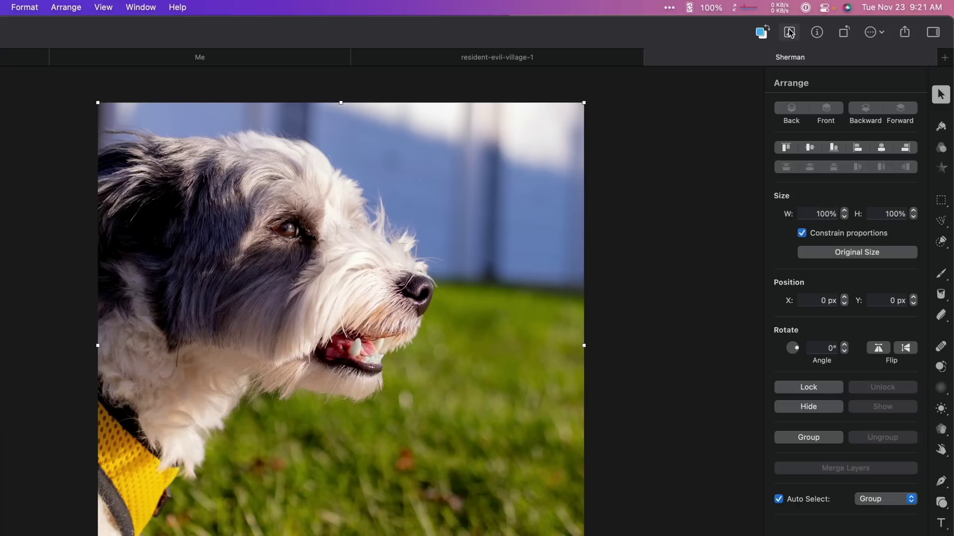
# Step: Remove the dog photo's background and enlarge the dog to 1022 px wide on the Top Dog banner
pyautogui.click(787, 33)
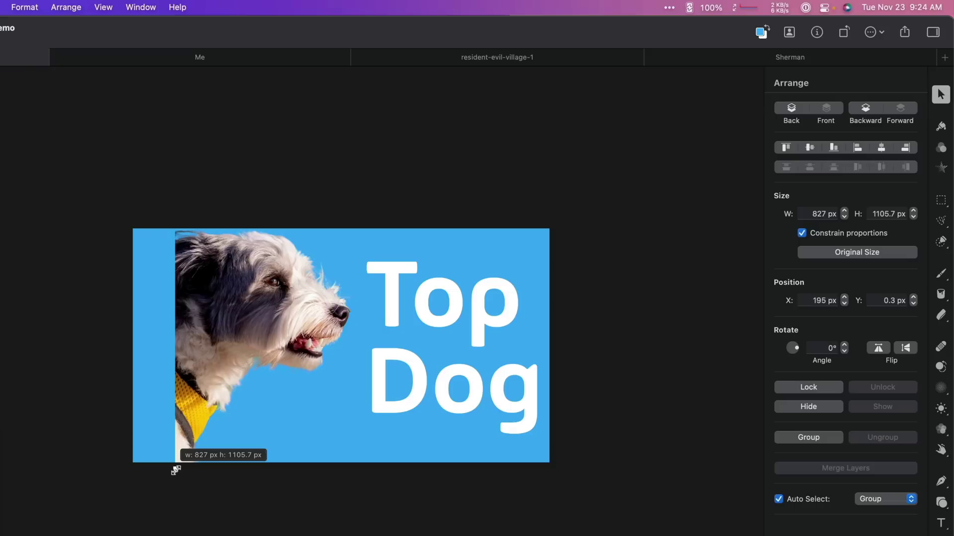
pyautogui.moveTo(174, 465); pyautogui.dragTo(122, 513)
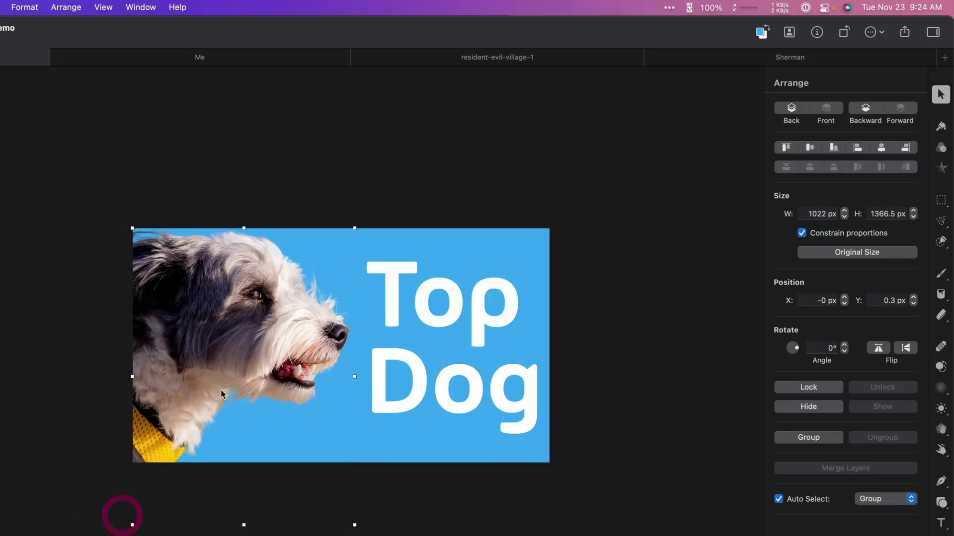
pyautogui.click(223, 385)
pyautogui.click(60, 233)
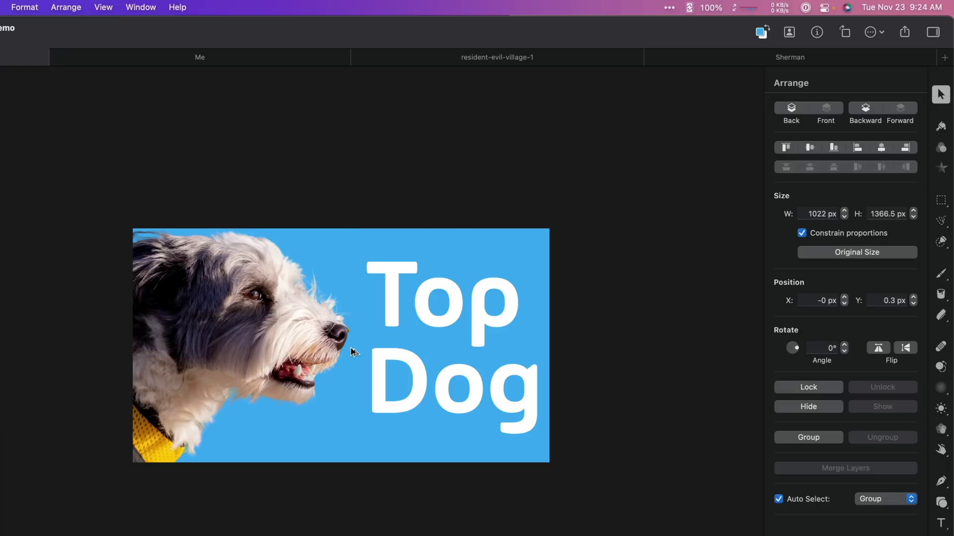
pyautogui.scroll(5, 352, 351)
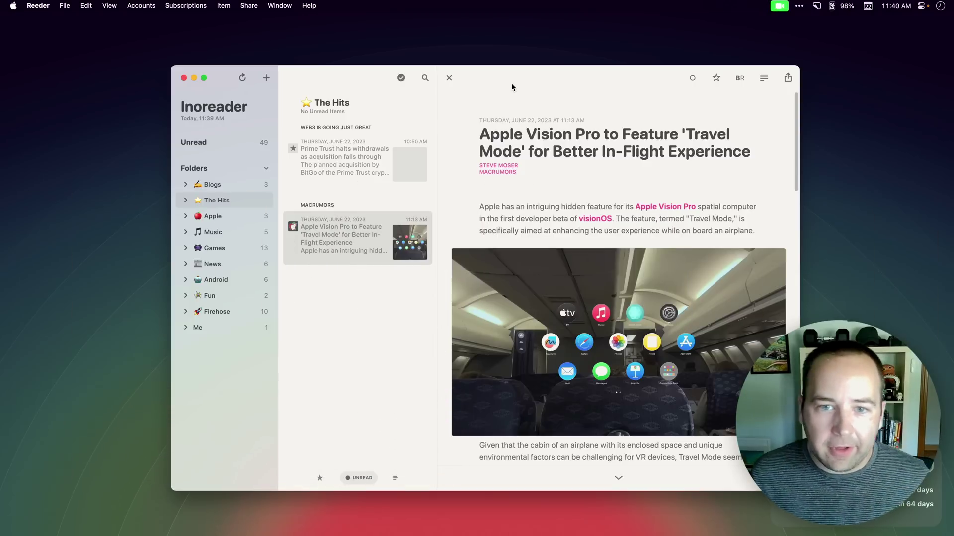
pyautogui.scroll(-10, 484, 363)
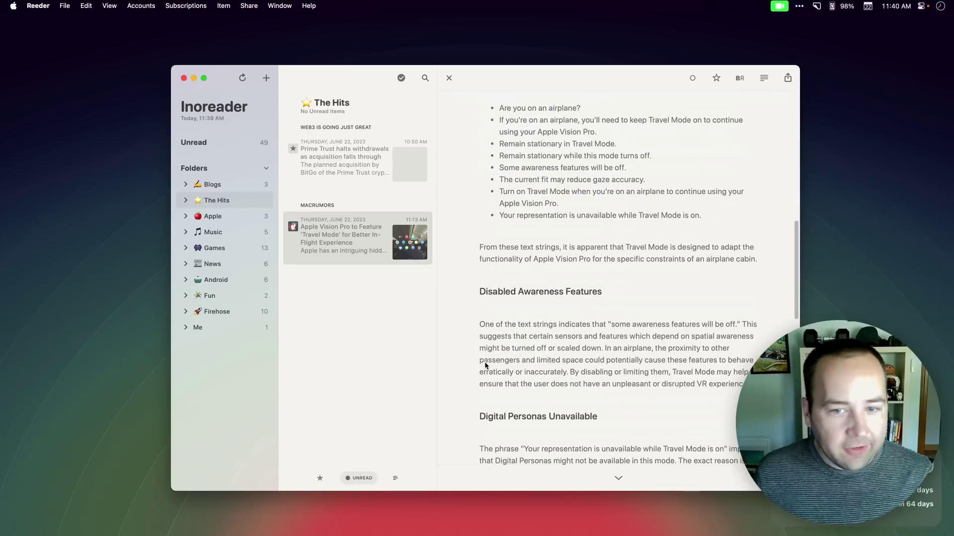
pyautogui.scroll(10, 484, 361)
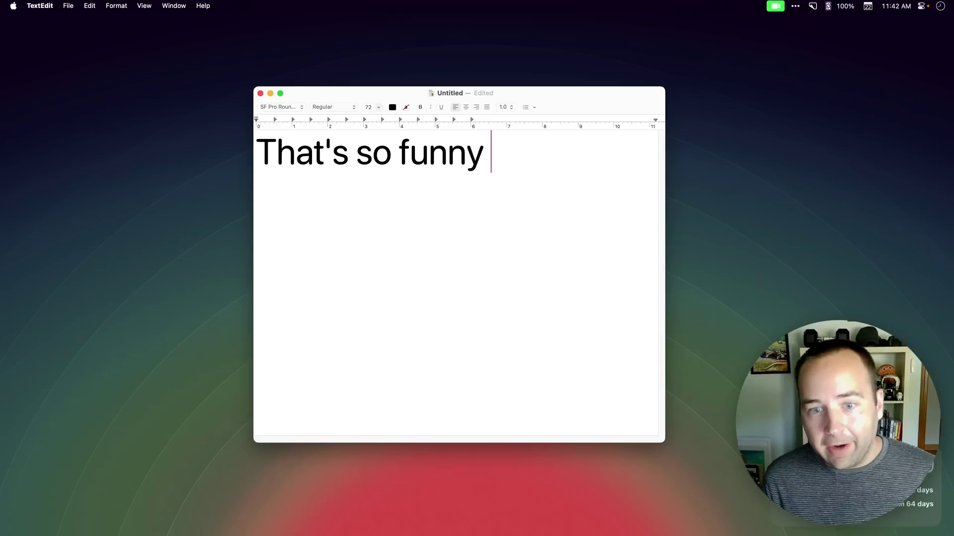
# Step: Add 😂, 🎉 and 🔥 after 'That's so funny' using Rocket's :joy, :tada and :fire shortcodes
pyautogui.write(':joy')
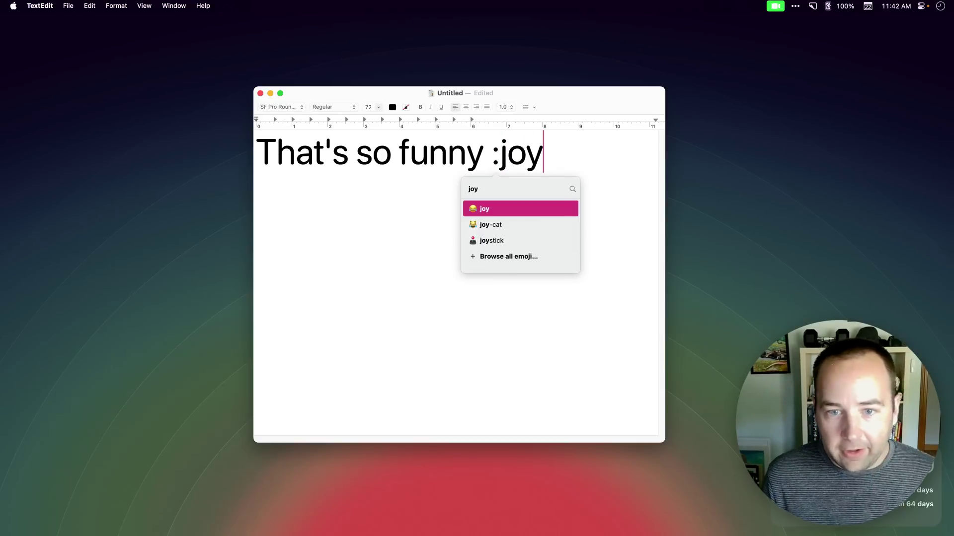
pyautogui.press('Return')
pyautogui.write(':tada')
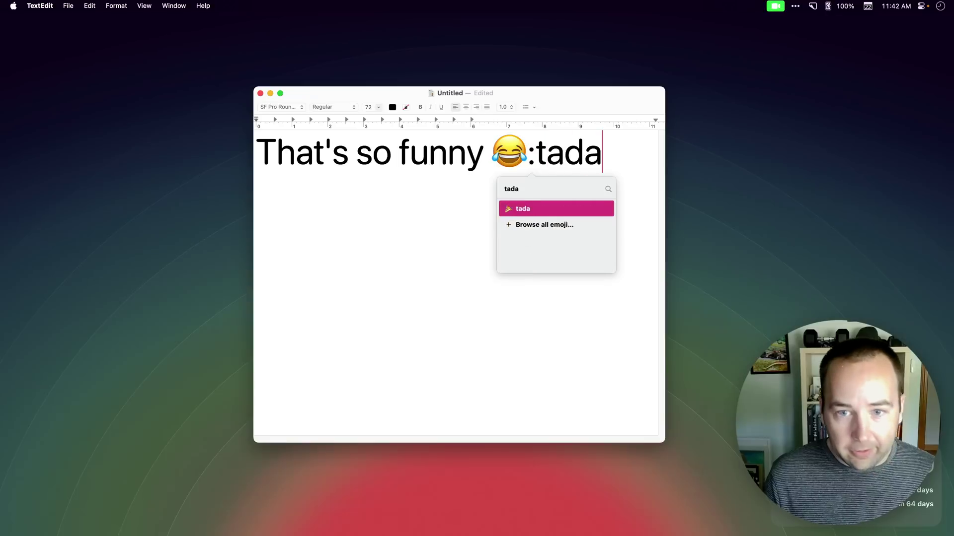
pyautogui.press('Return')
pyautogui.write(':fire')
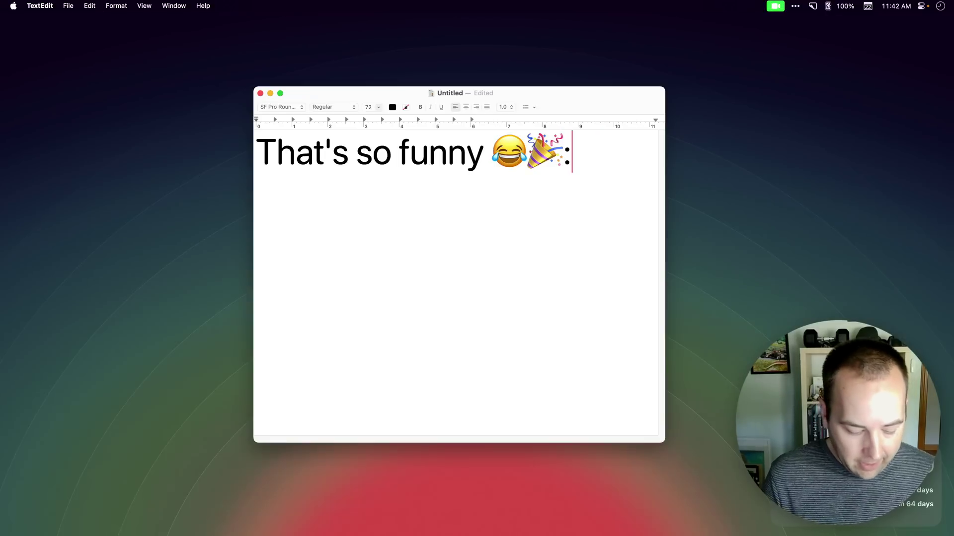
pyautogui.press('Return')
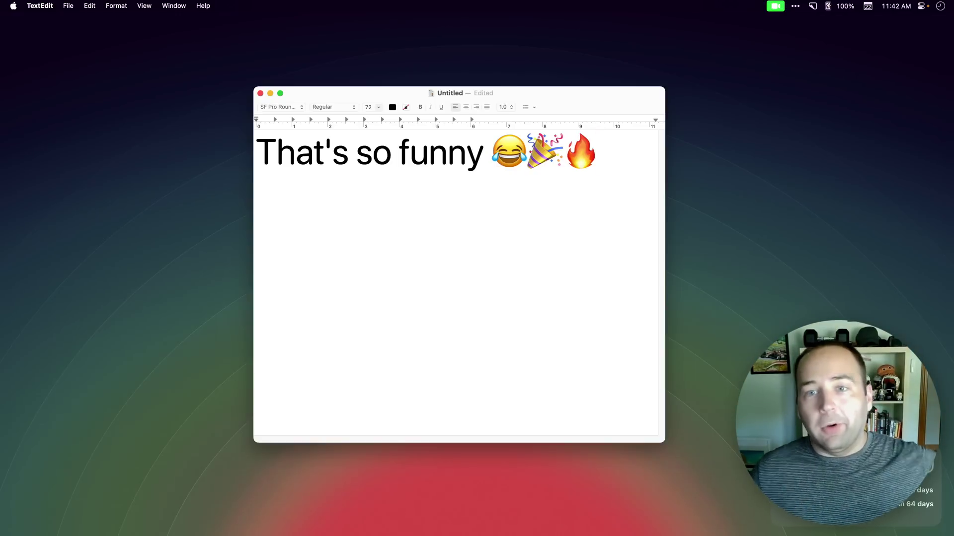
pyautogui.moveTo(668, 4)
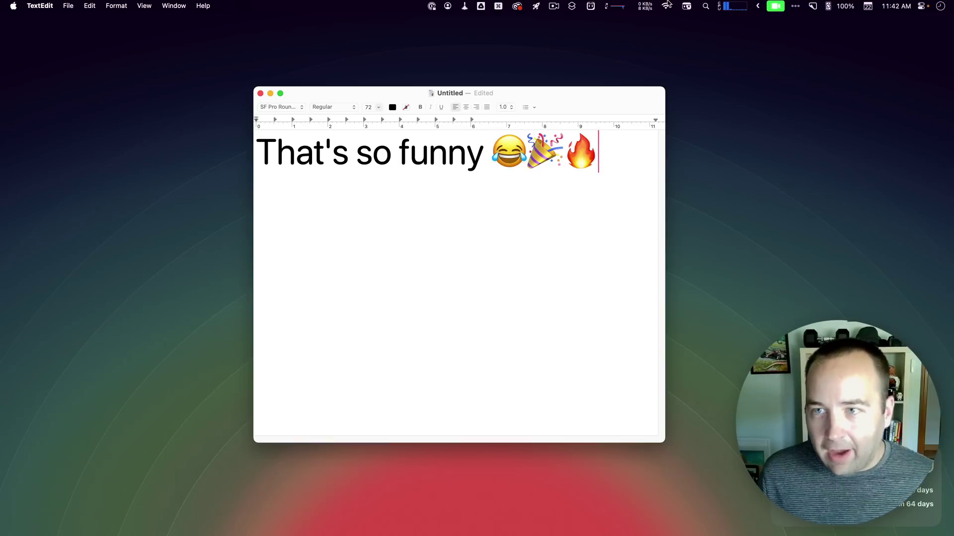
pyautogui.click(536, 6)
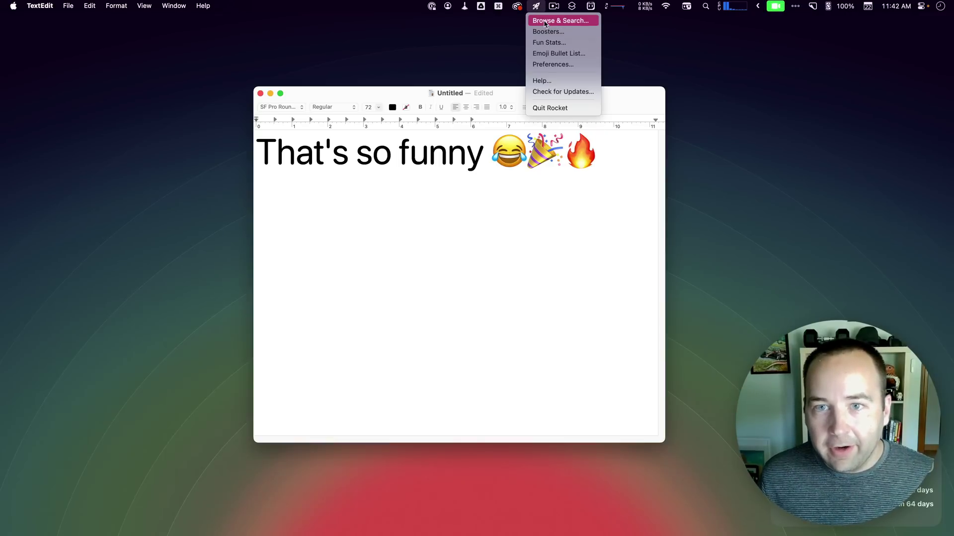
pyautogui.click(546, 64)
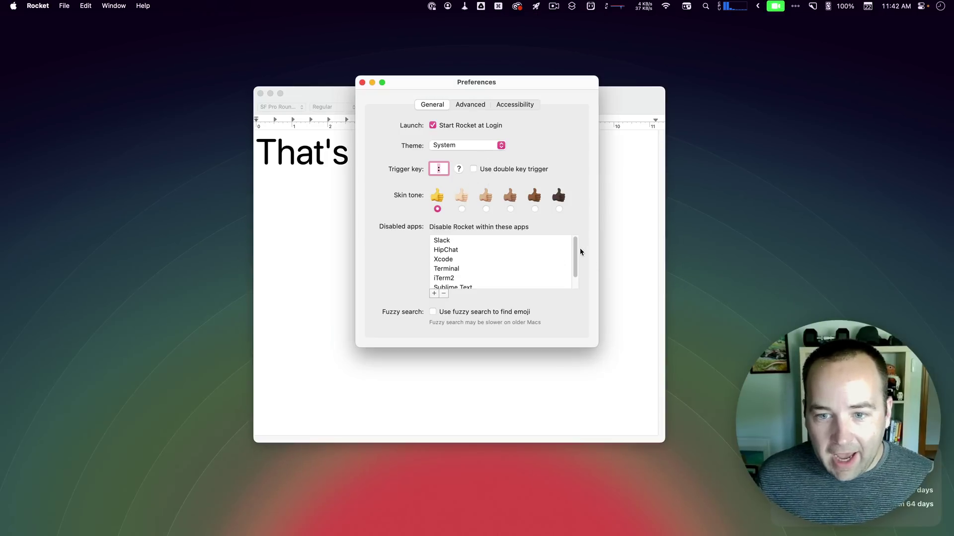
pyautogui.scroll(-1, 561, 256)
pyautogui.scroll(1, 561, 256)
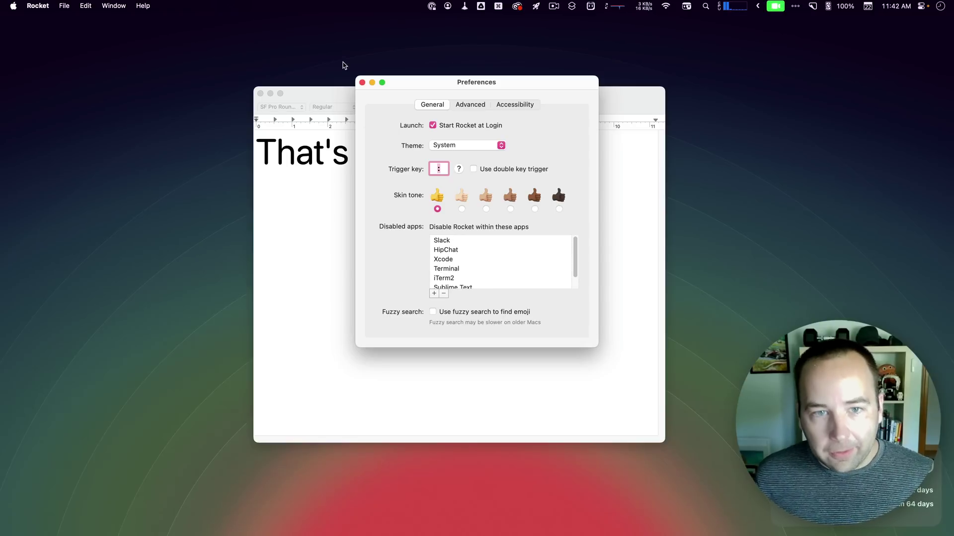
pyautogui.click(362, 82)
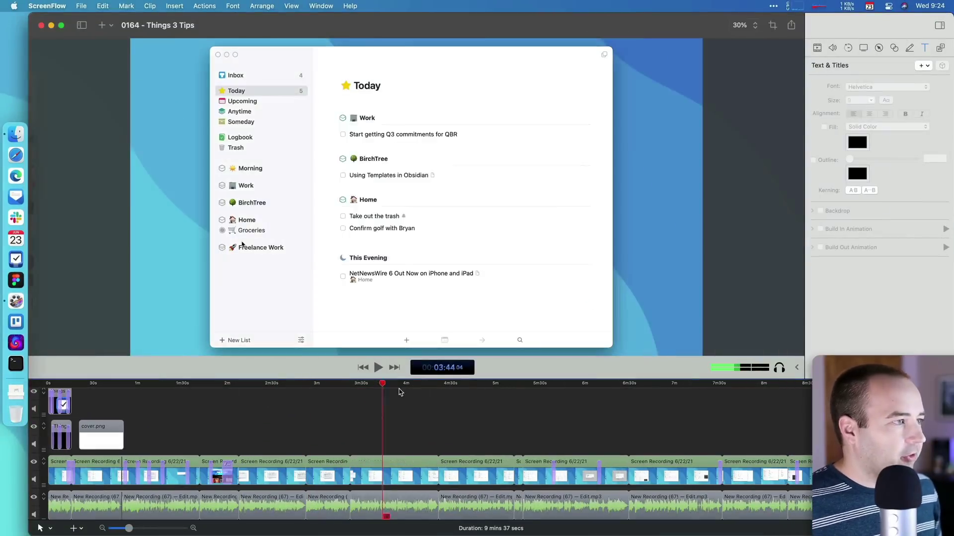
# Step: Add Automatic Background Removal to the MVI_1355 camera clip
pyautogui.moveTo(401, 393); pyautogui.dragTo(475, 400)
pyautogui.moveTo(951, 299); pyautogui.dragTo(815, 298)
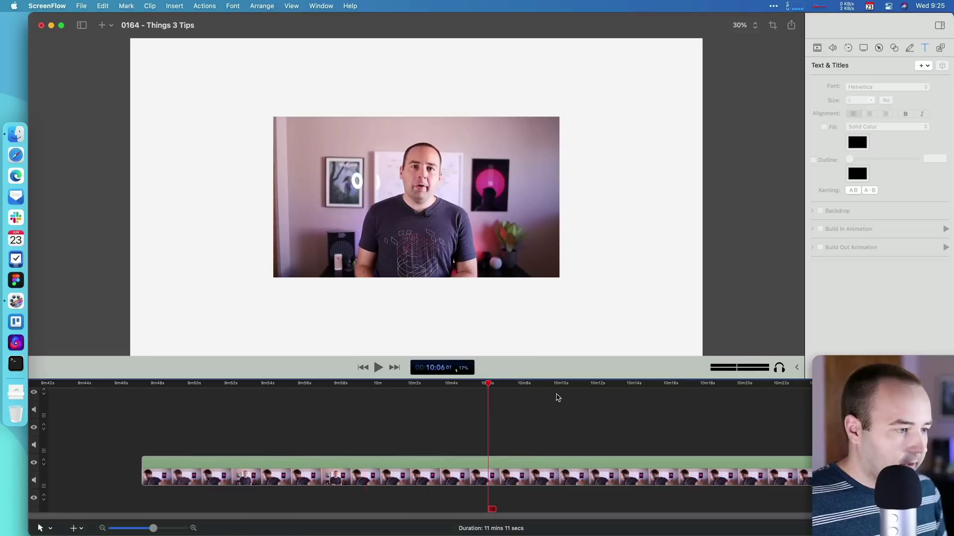
pyautogui.click(415, 277)
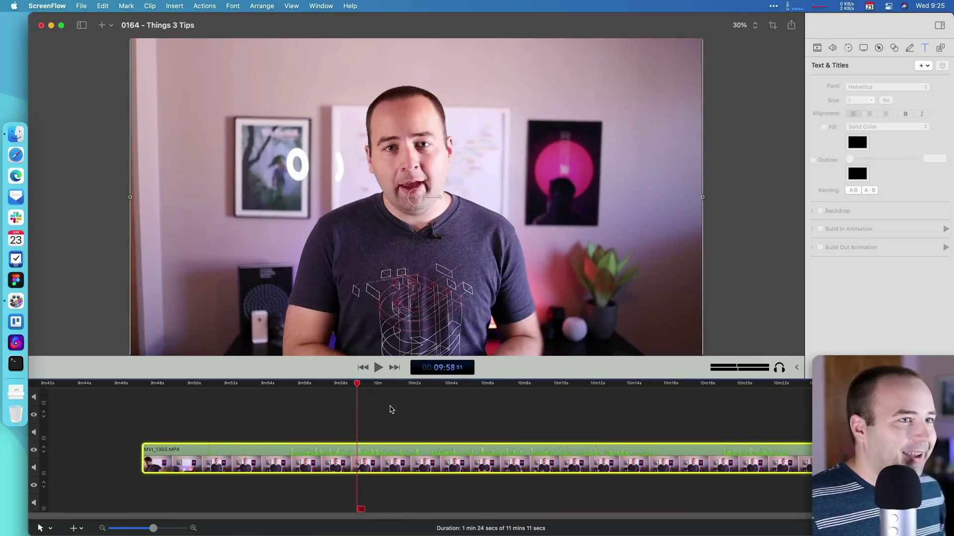
pyautogui.scroll(-2, 389, 409)
pyautogui.click(817, 47)
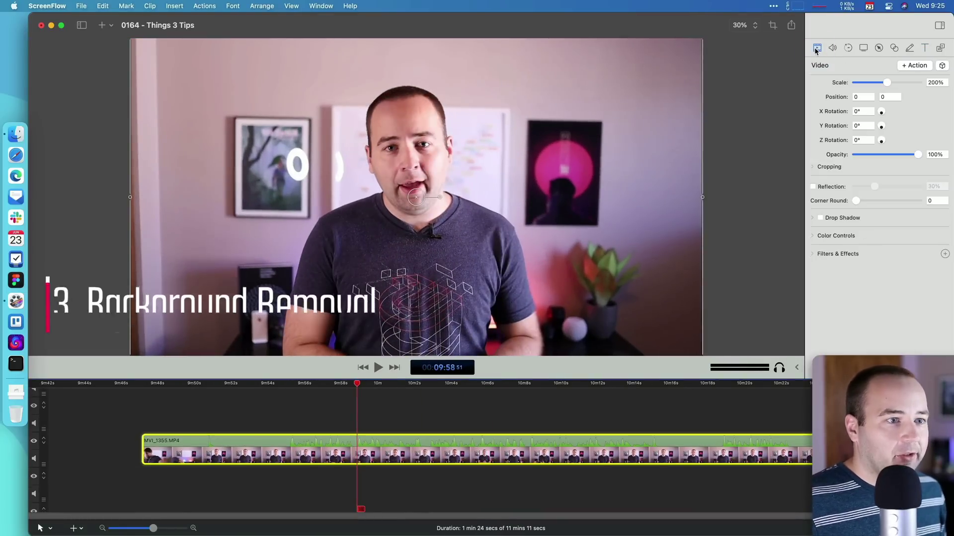
pyautogui.click(945, 254)
pyautogui.scroll(-5, 494, 291)
pyautogui.scroll(5, 493, 291)
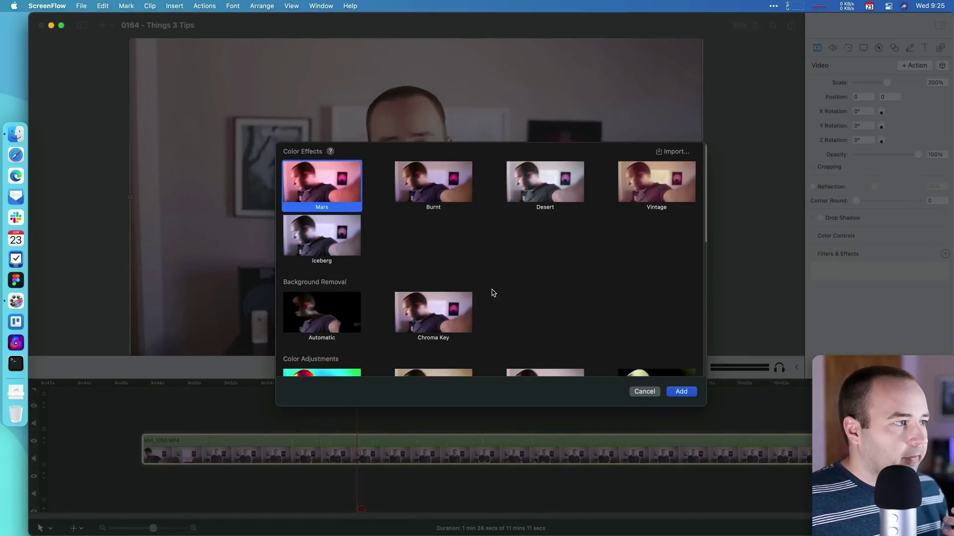
pyautogui.click(322, 313)
pyautogui.click(681, 392)
# Step: Play the clip around 10:00 to preview the removal, then delete the filter
pyautogui.click(339, 383)
pyautogui.press('space')
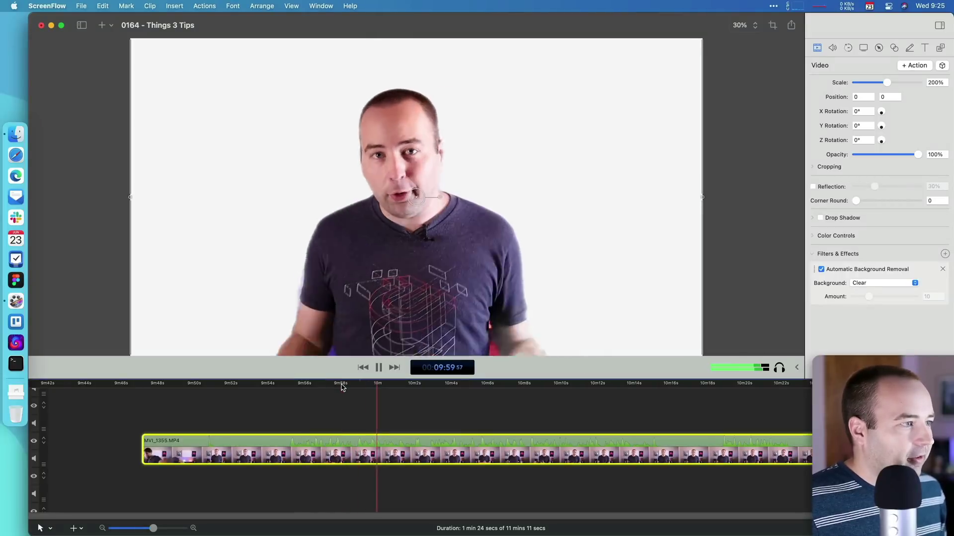
pyautogui.moveTo(341, 387); pyautogui.dragTo(747, 388)
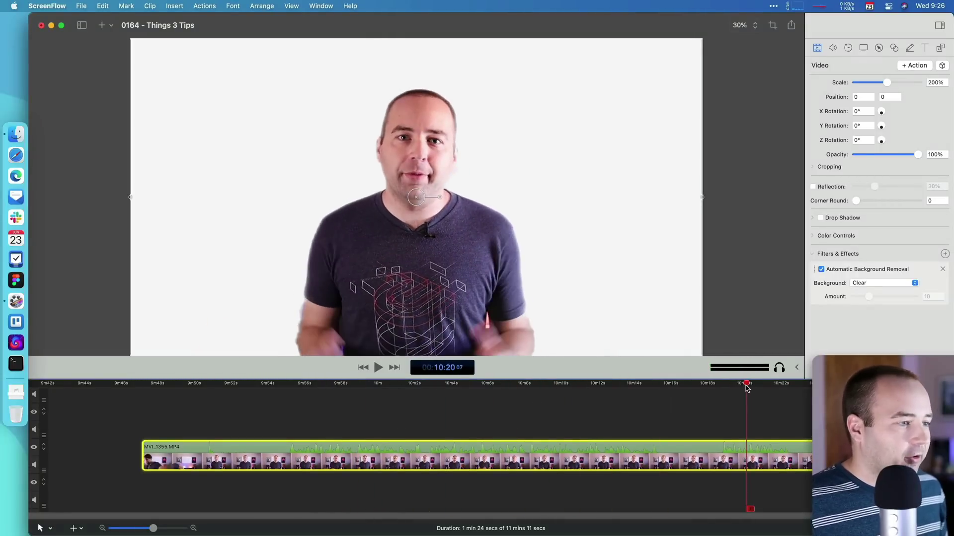
pyautogui.click(942, 268)
# Step: Reopen the video effects and start importing a custom .cube colour lookup file
pyautogui.click(944, 254)
pyautogui.click(671, 152)
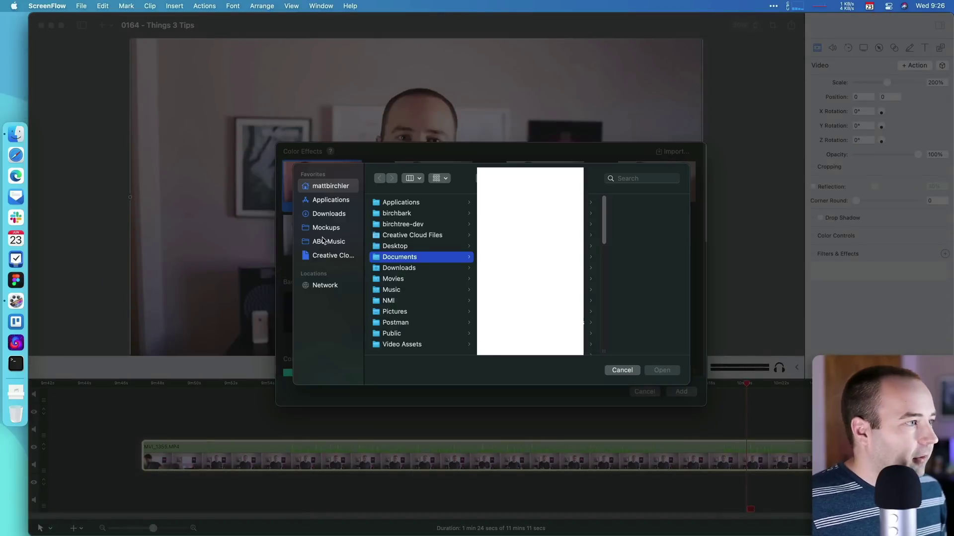
pyautogui.press('Return')
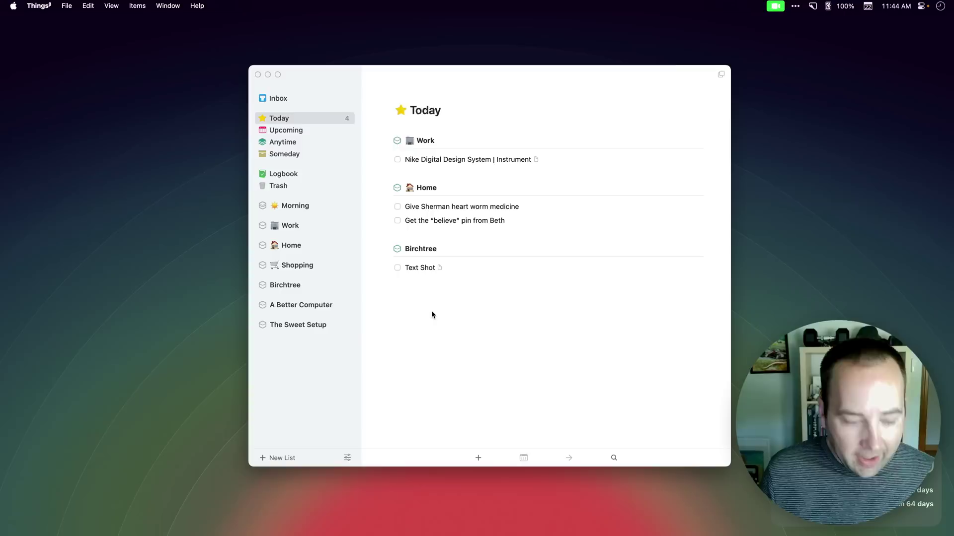
# Step: Launch Sketch and open the Albums 217 document from All Documents
pyautogui.hotkey('alt', 'space')
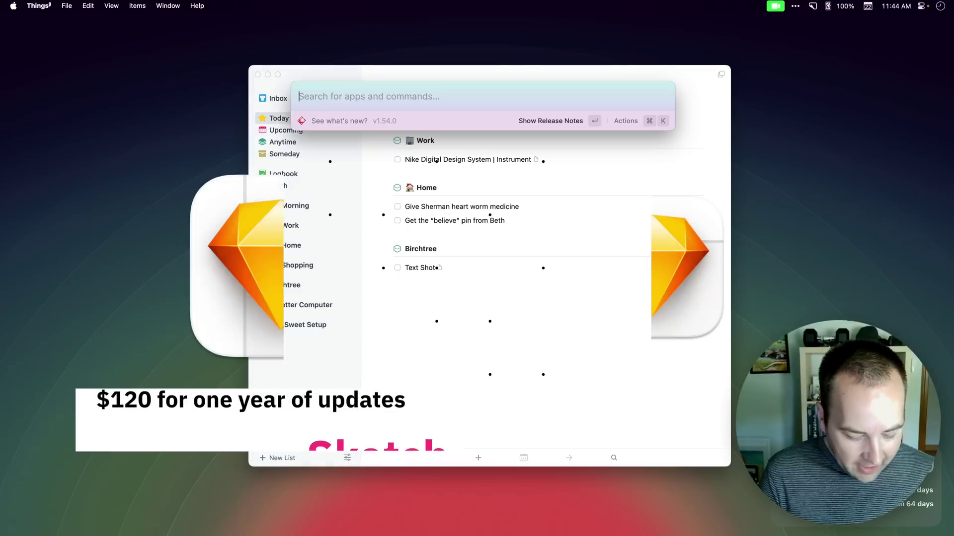
pyautogui.write('sket')
pyautogui.press('Return')
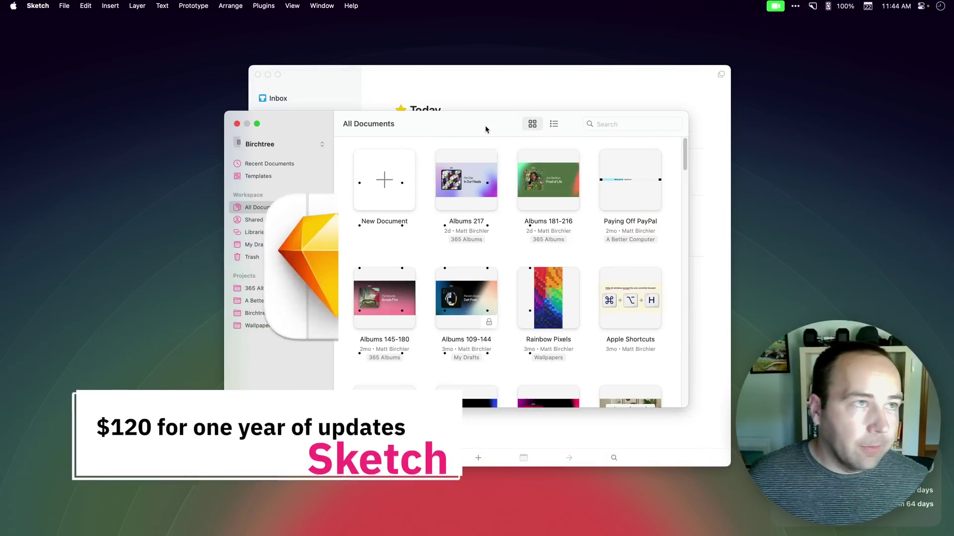
pyautogui.moveTo(485, 129); pyautogui.dragTo(515, 139)
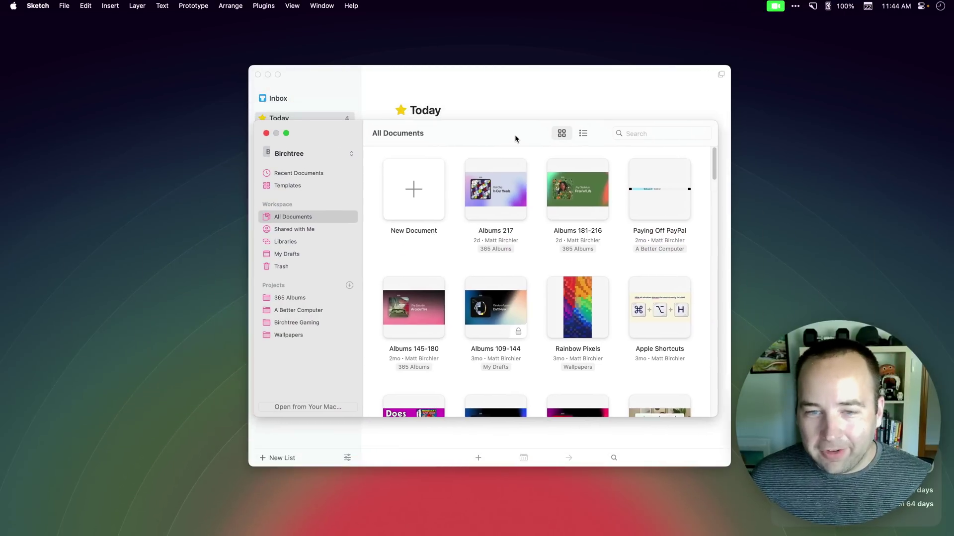
pyautogui.click(517, 171)
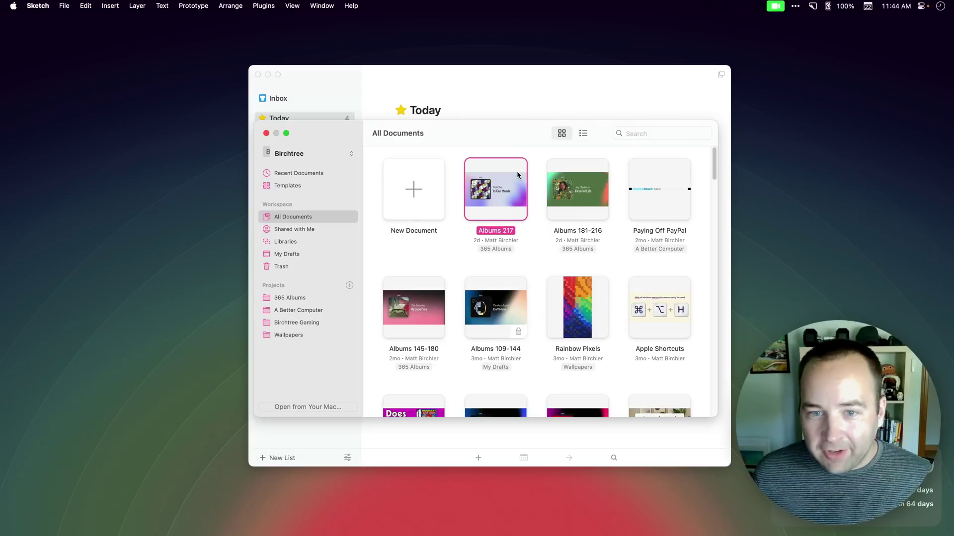
pyautogui.doubleClick(517, 175)
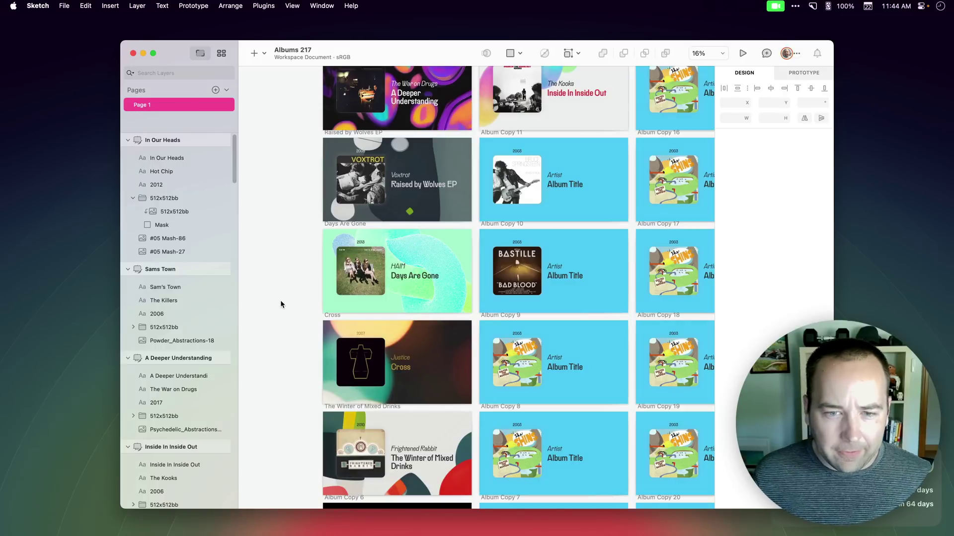
# Step: Browse the album artboards, briefly selecting The War on Drugs cover
pyautogui.scroll(3, 281, 304)
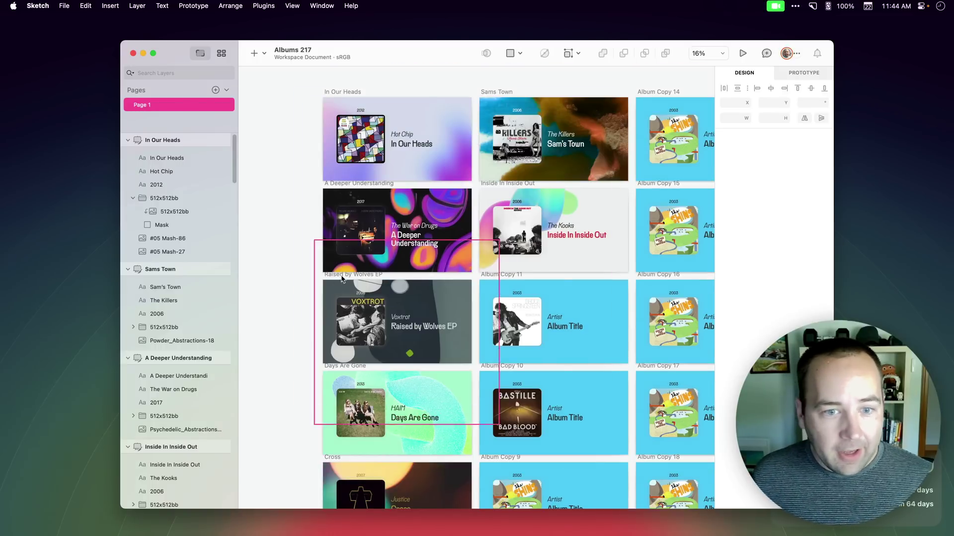
pyautogui.scroll(6, 335, 277)
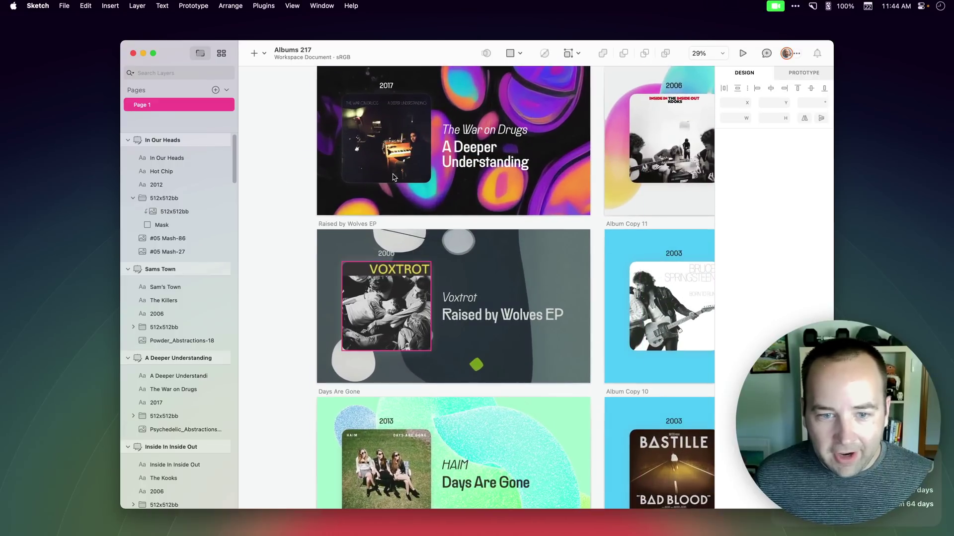
pyautogui.click(361, 157)
pyautogui.click(295, 170)
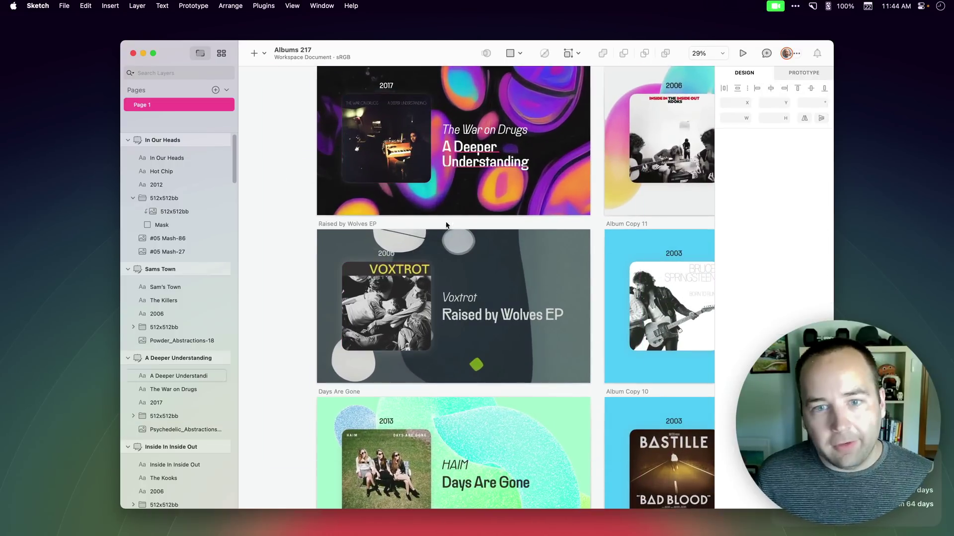
pyautogui.scroll(-5, 299, 381)
pyautogui.scroll(-5, 299, 383)
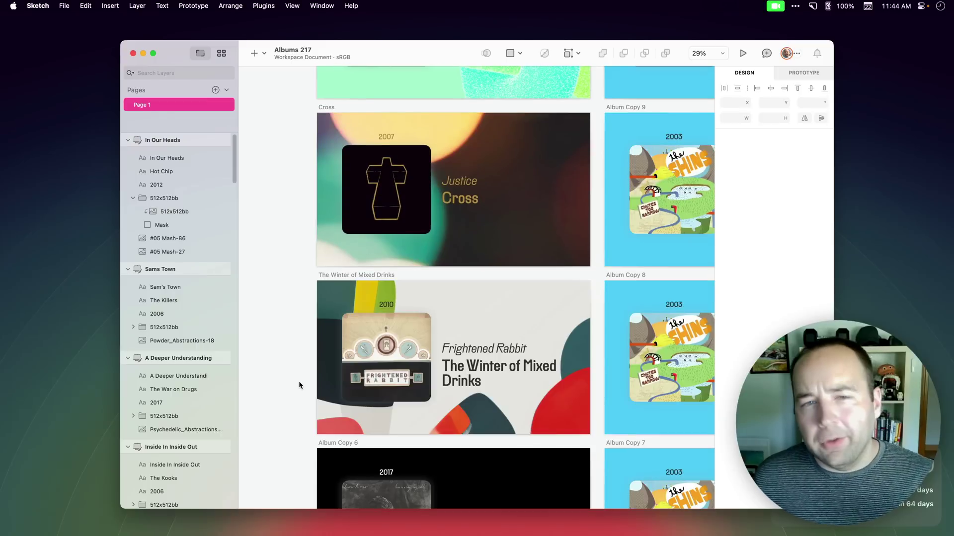
pyautogui.scroll(-4, 299, 382)
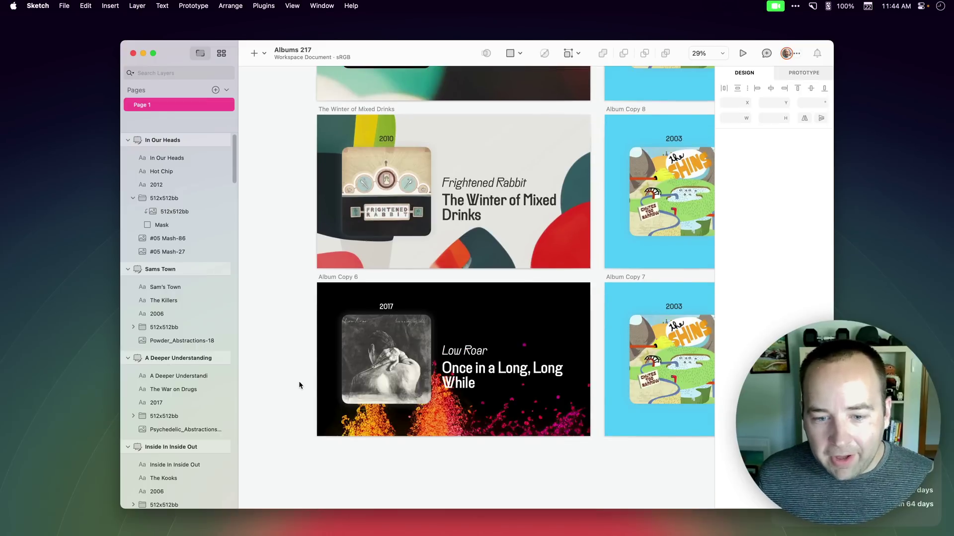
pyautogui.scroll(10, 299, 381)
pyautogui.scroll(8, 299, 380)
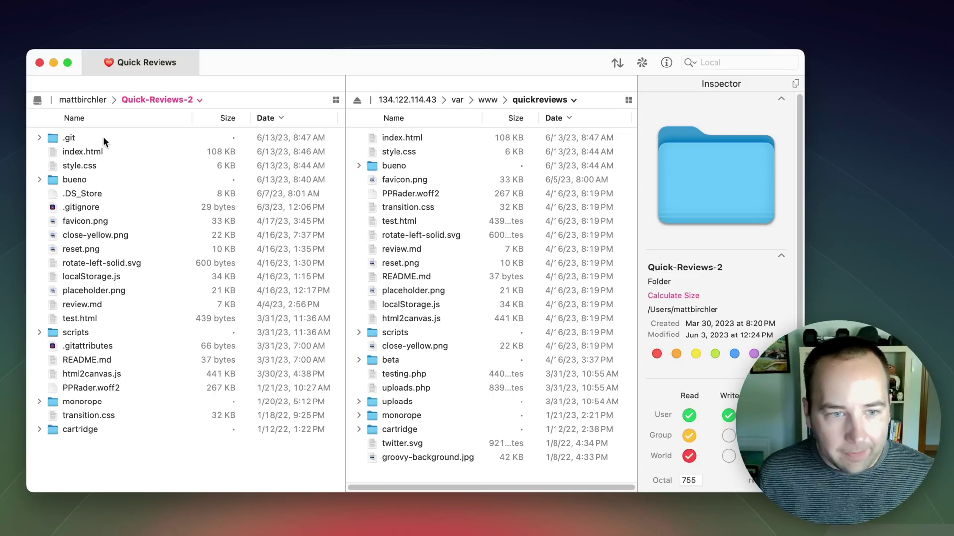
# Step: Upload the local .git folder to the server's quickreviews folder
pyautogui.moveTo(58, 138); pyautogui.dragTo(430, 141)
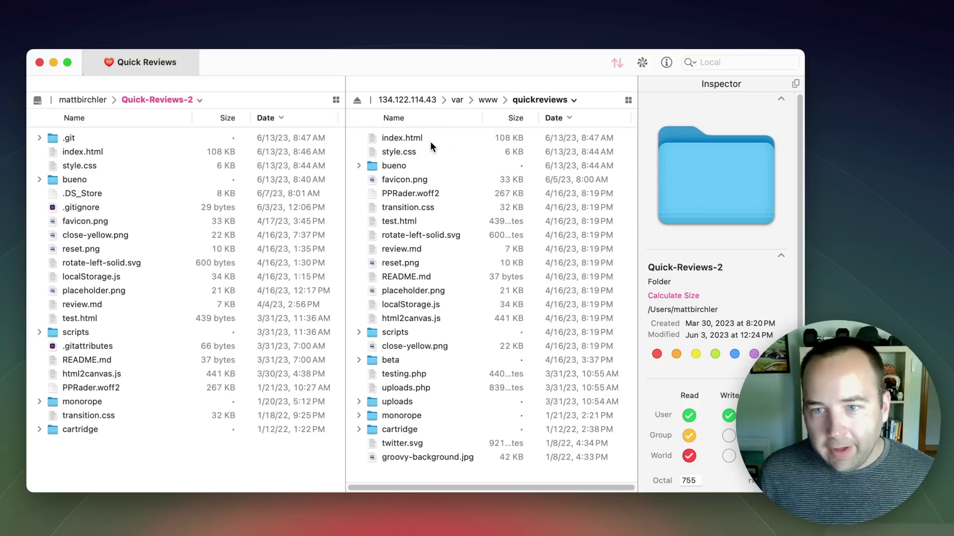